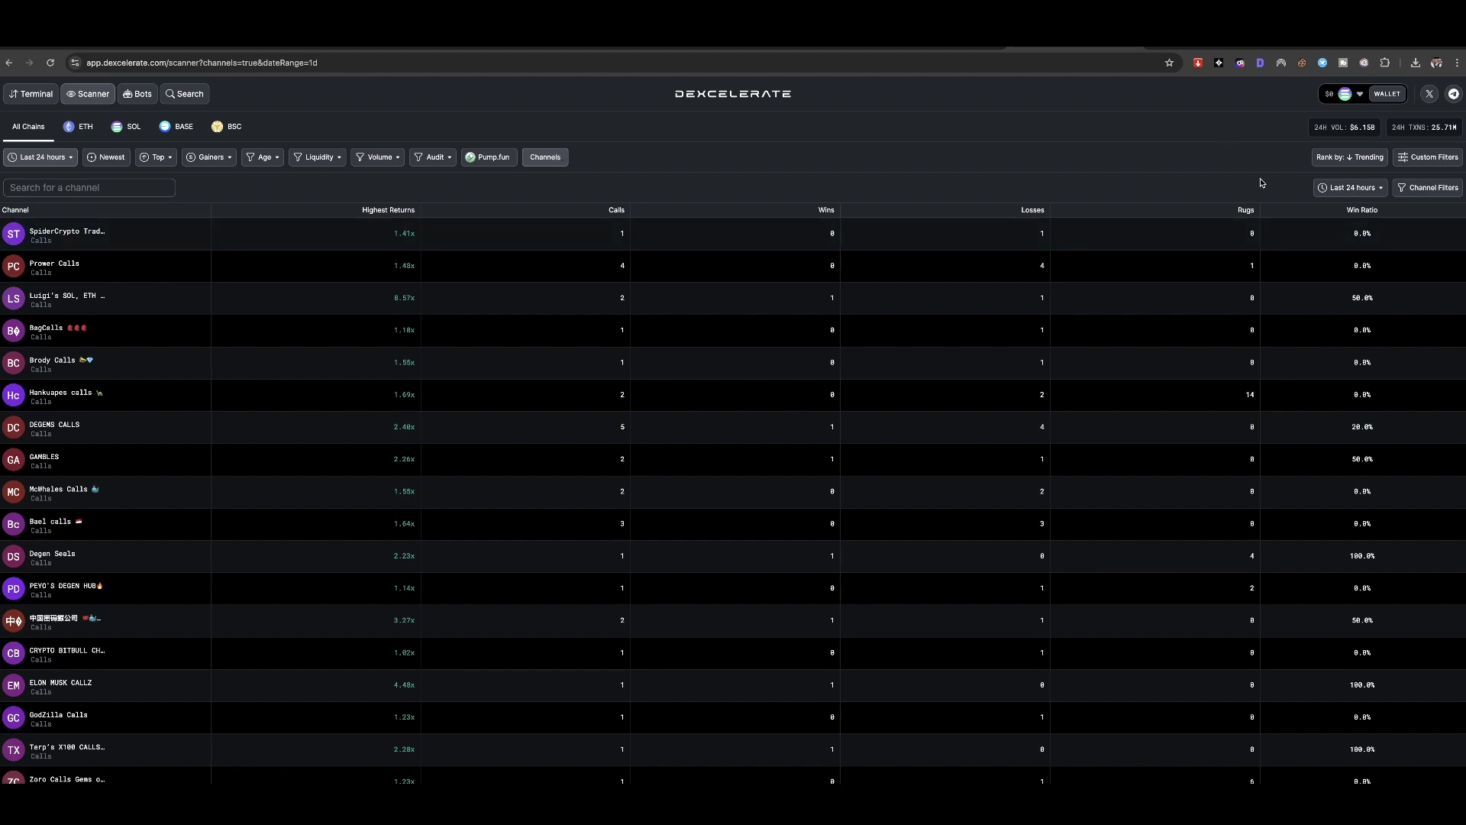
# Filter the channel ranking to Last 7 days and a minimum of 5 calls.
pyautogui.click(1367, 188)
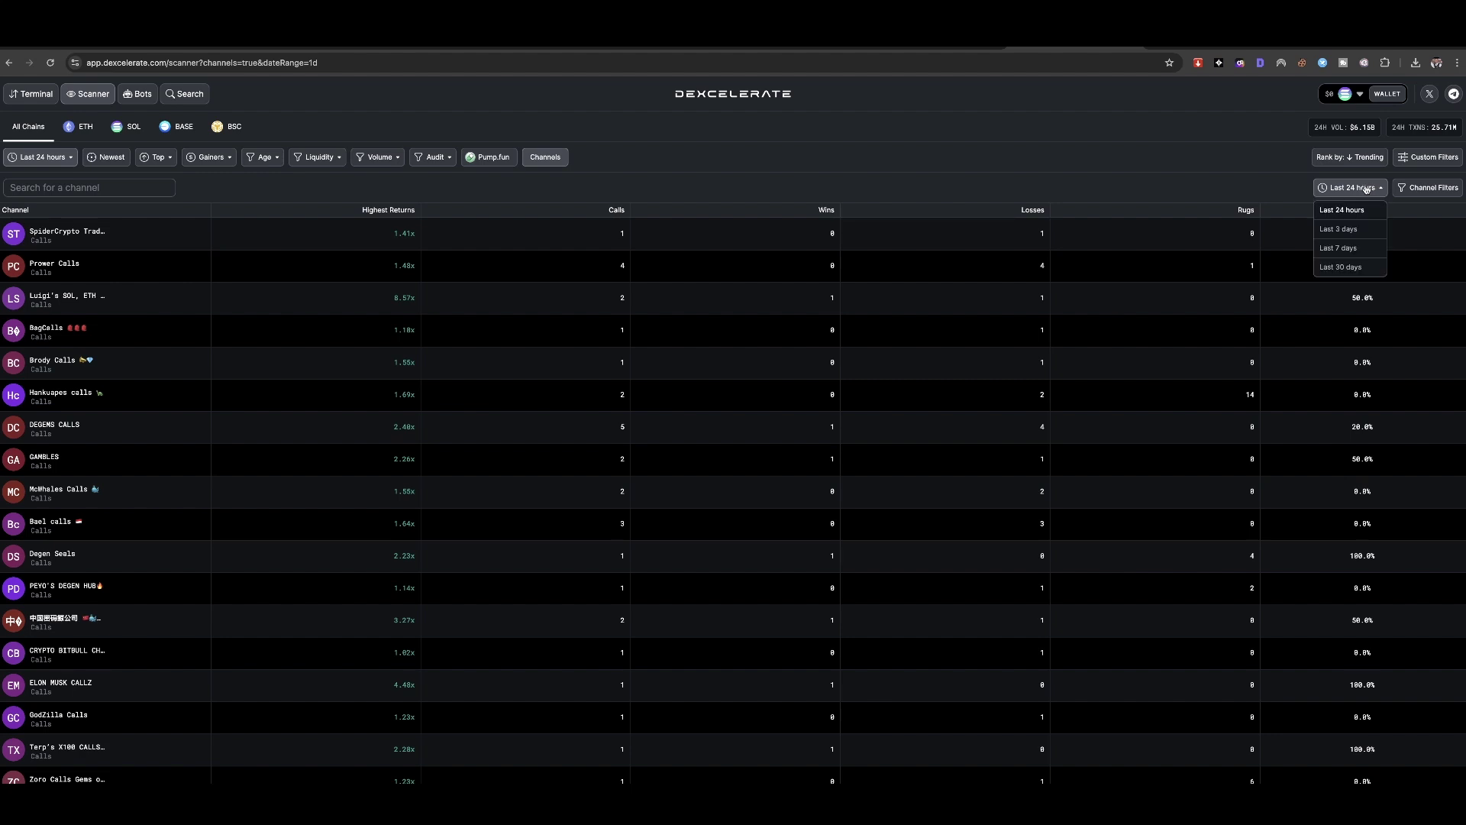
pyautogui.click(1345, 250)
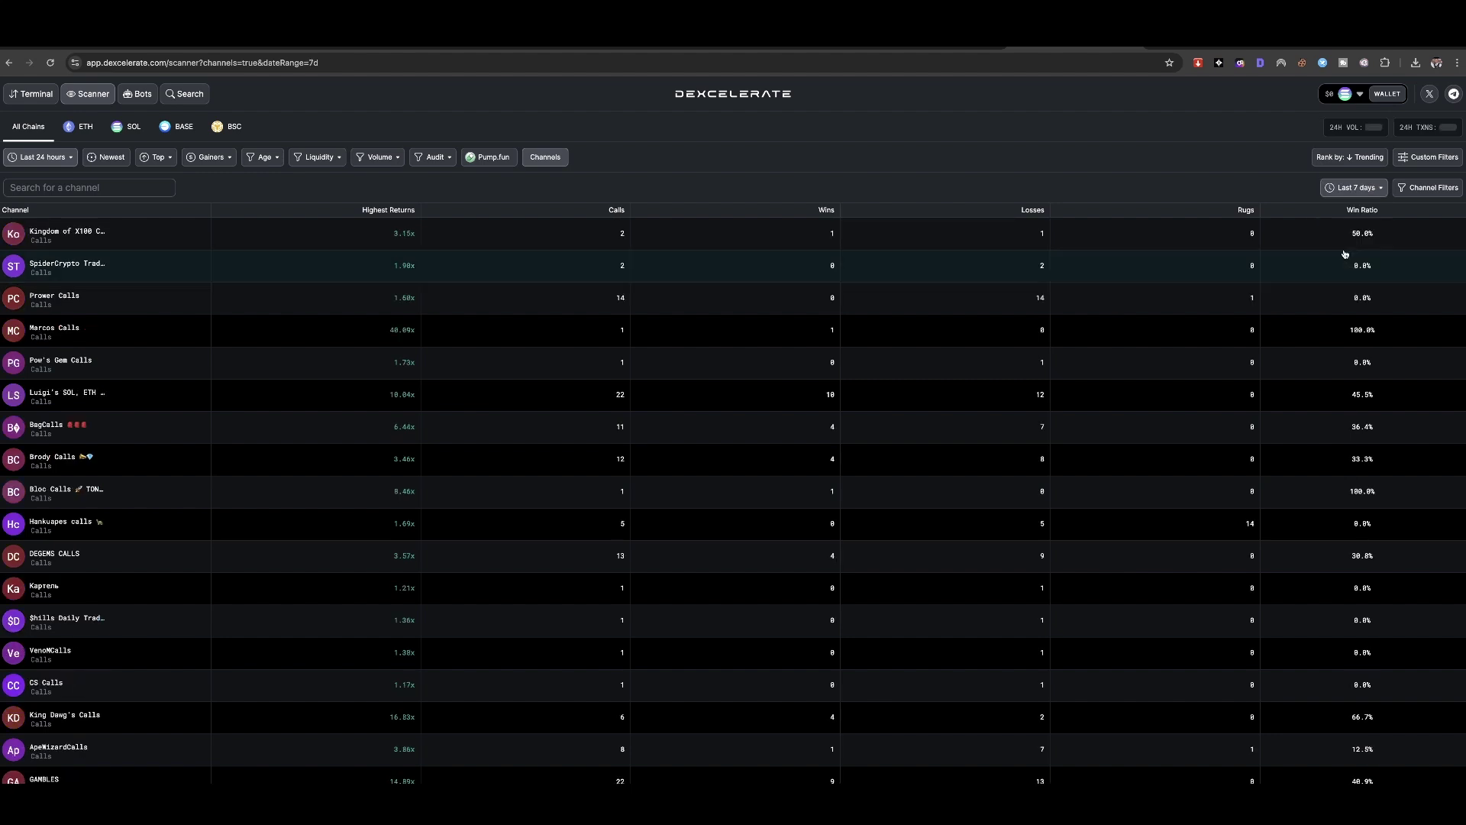
pyautogui.click(1431, 190)
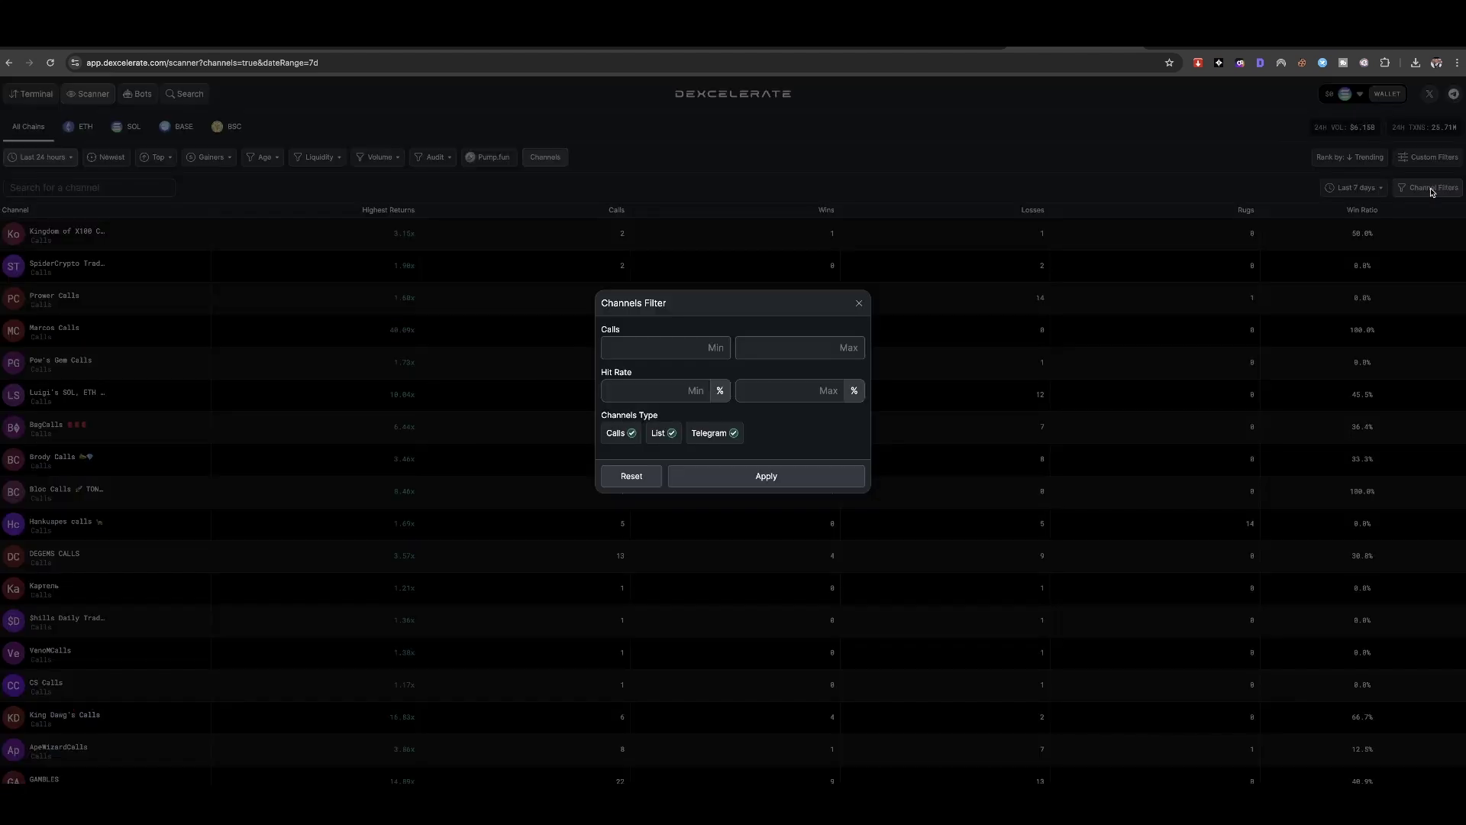
pyautogui.click(709, 344)
pyautogui.write('5')
pyautogui.press('Return')
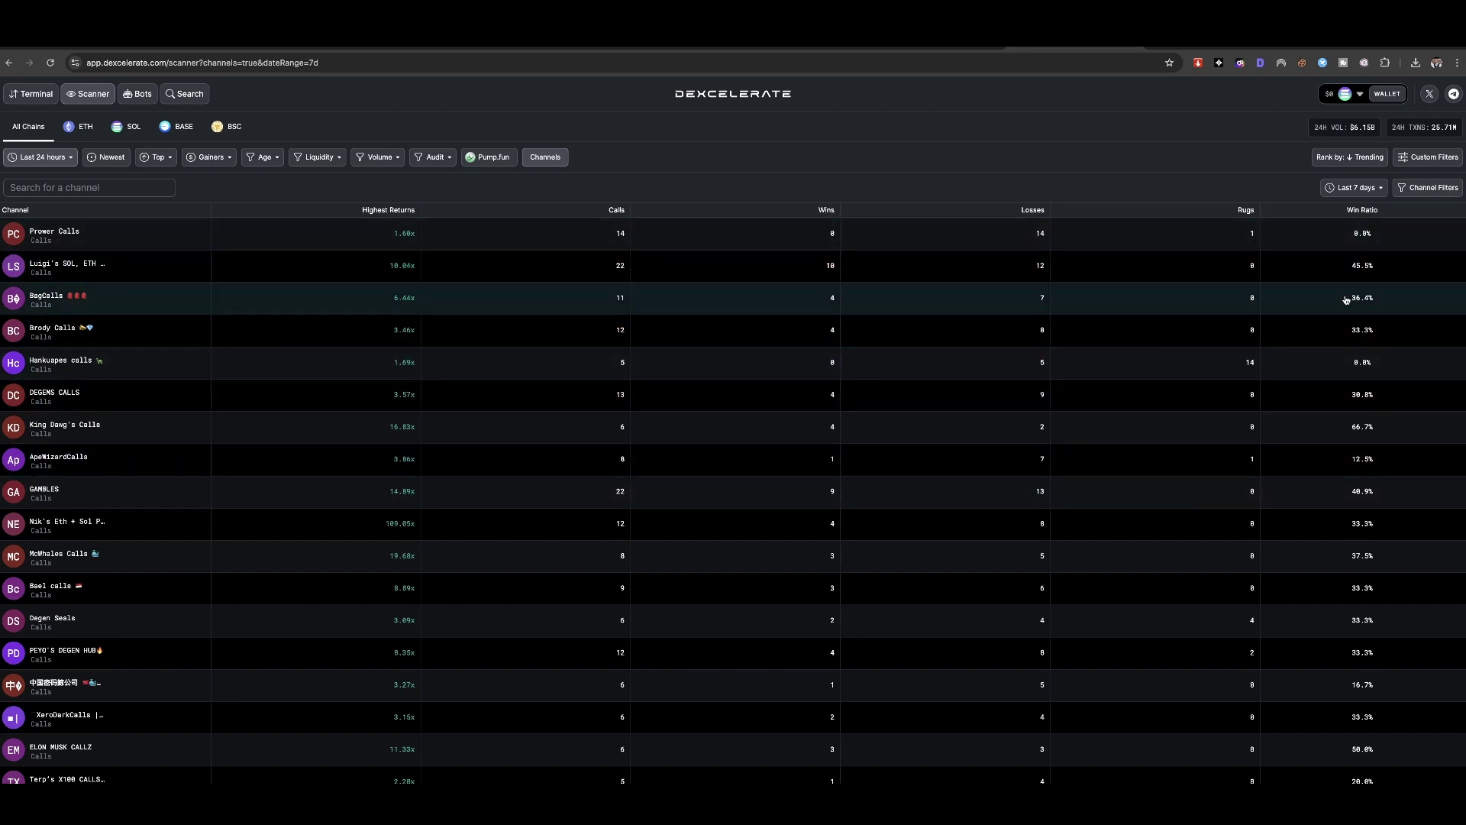
pyautogui.scroll(-1, 810, 559)
pyautogui.scroll(-2, 810, 538)
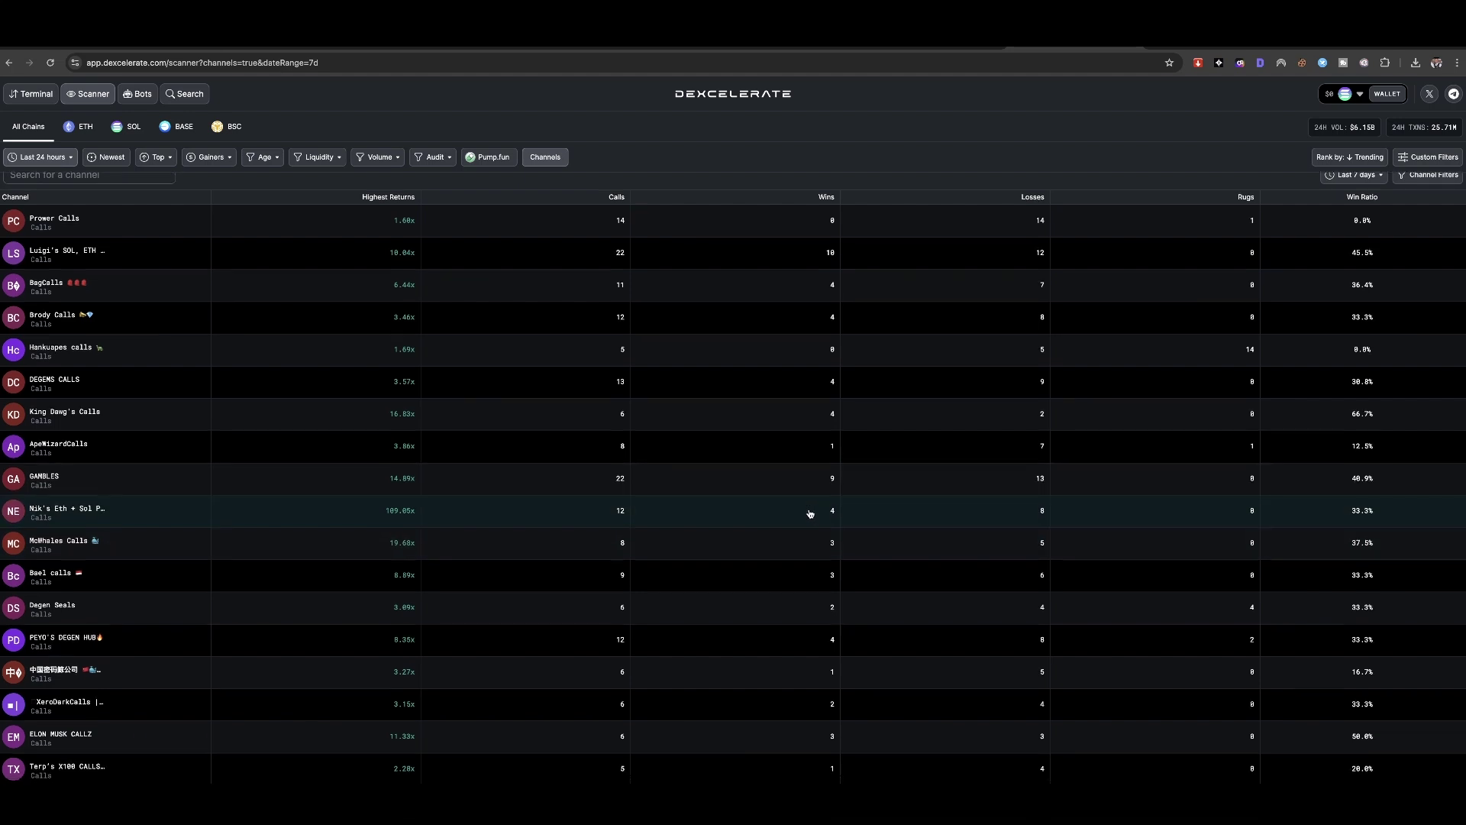
pyautogui.scroll(-2, 809, 441)
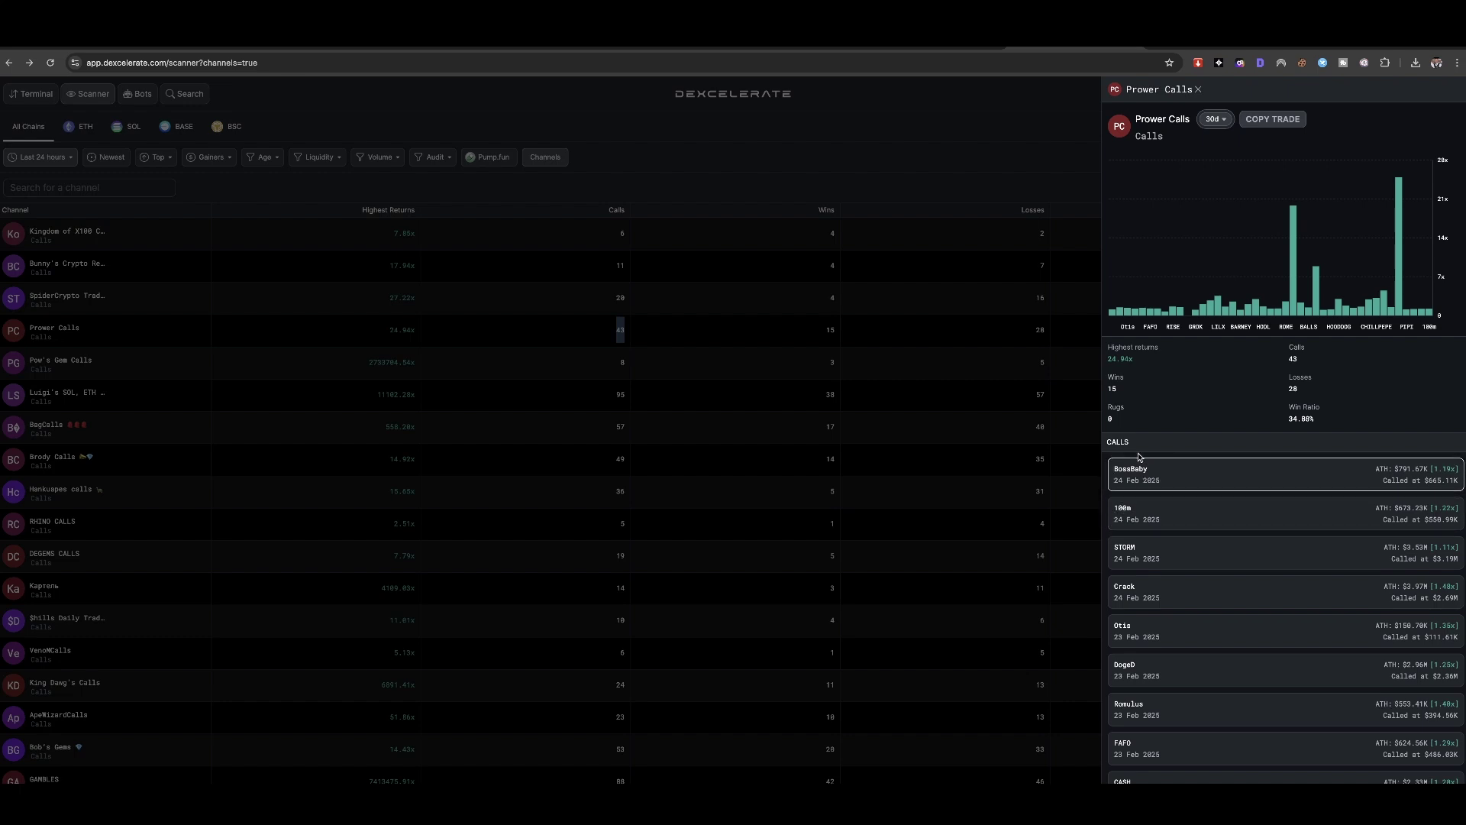
# Check a Prower call's token on Solscan, then return to the Dexcelerate Scanner.
pyautogui.click(1124, 512)
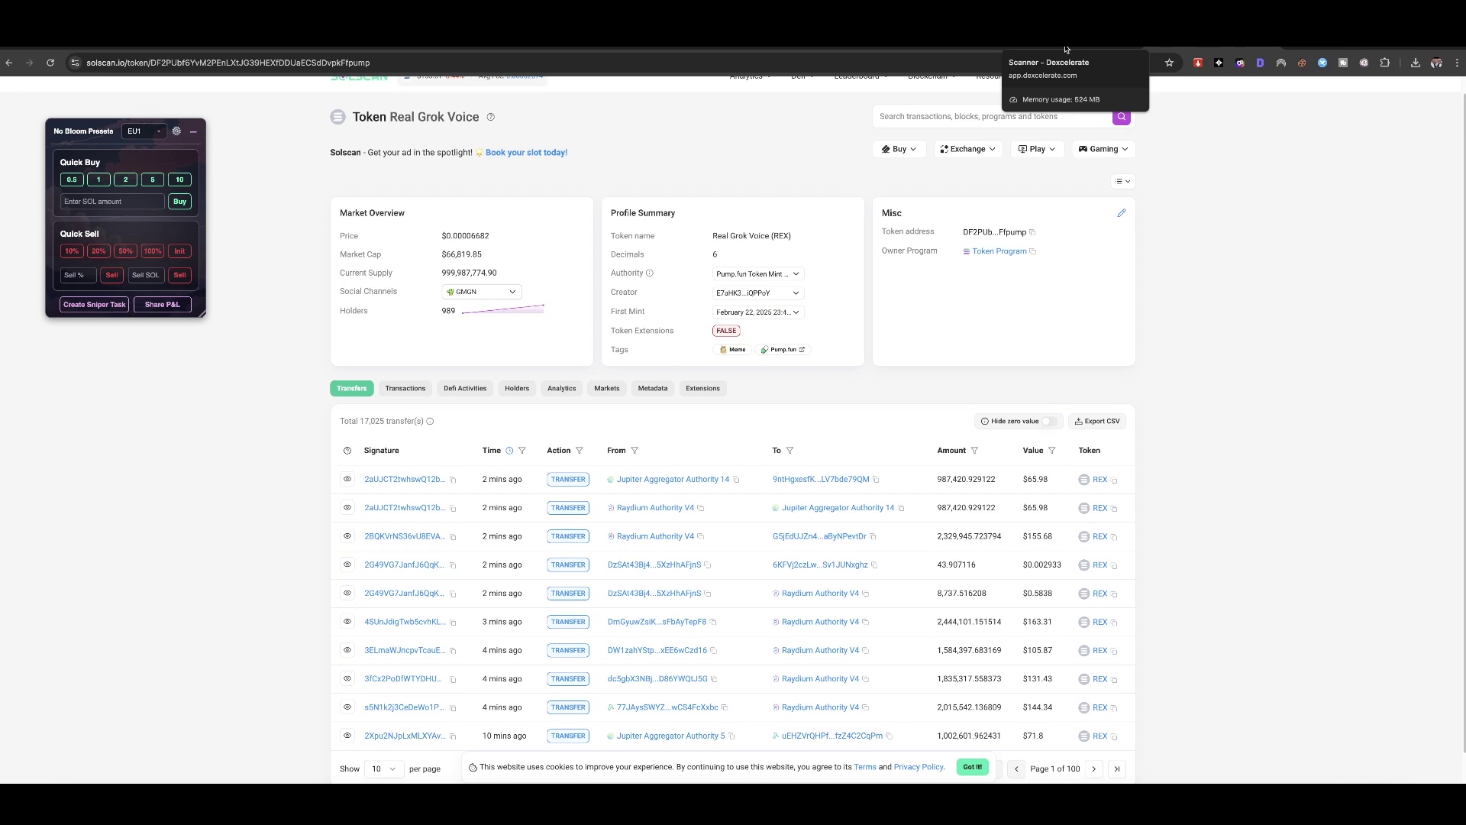
pyautogui.click(1066, 48)
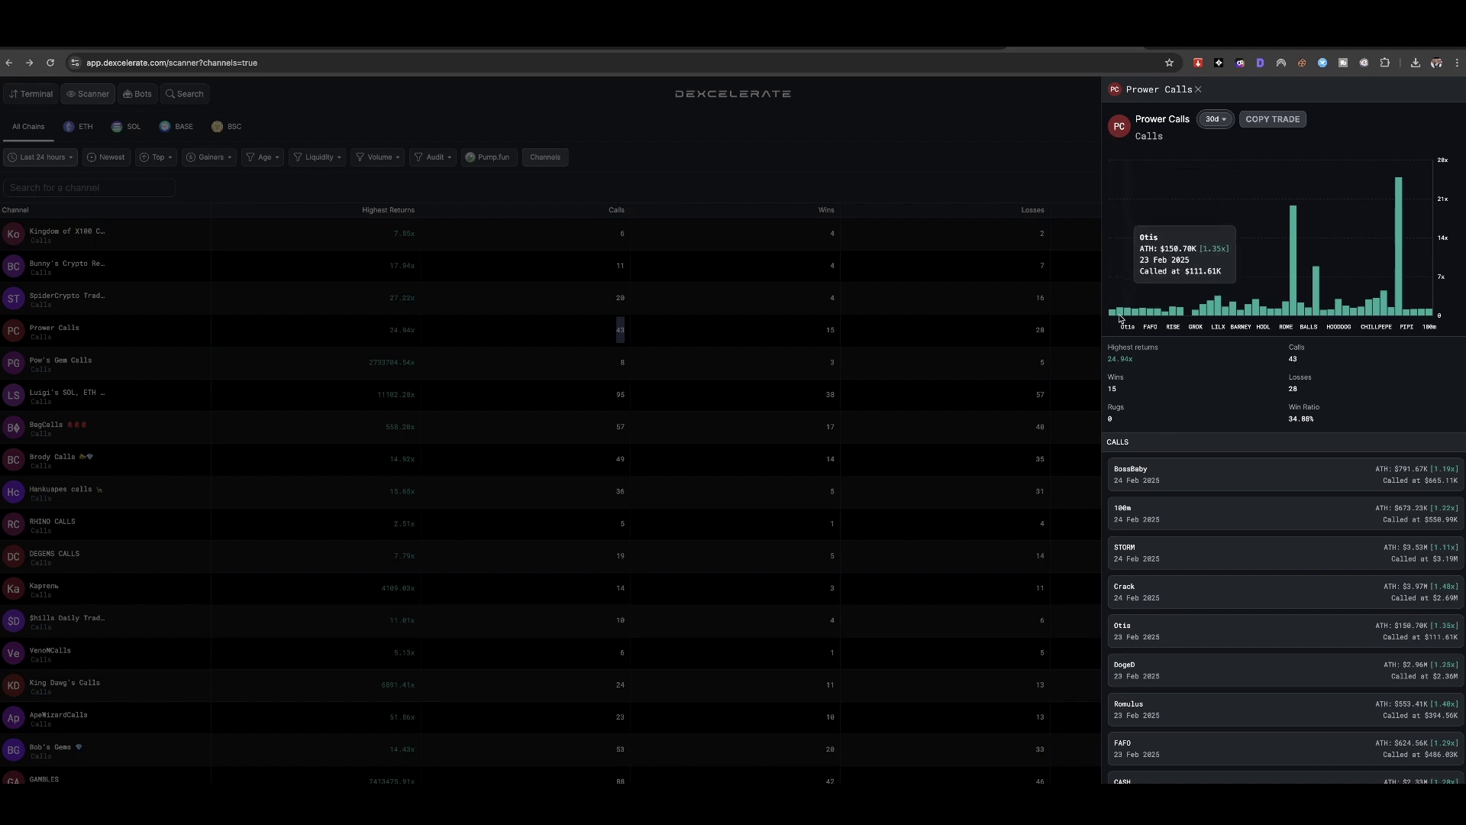
# Copy the 100m call's token address and download its transfers CSV from Solscan.
pyautogui.click(1124, 513)
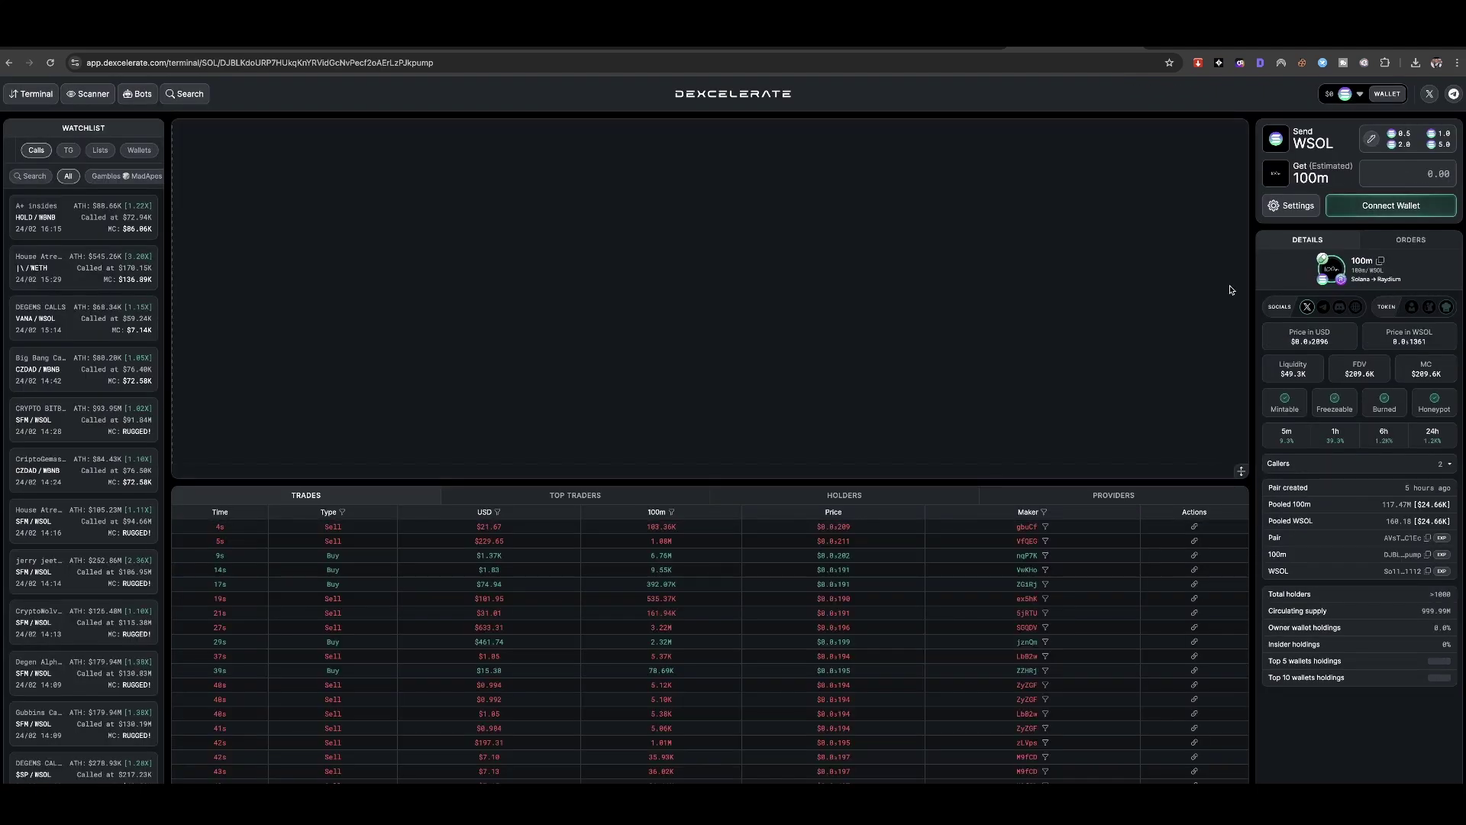
pyautogui.click(486, 63)
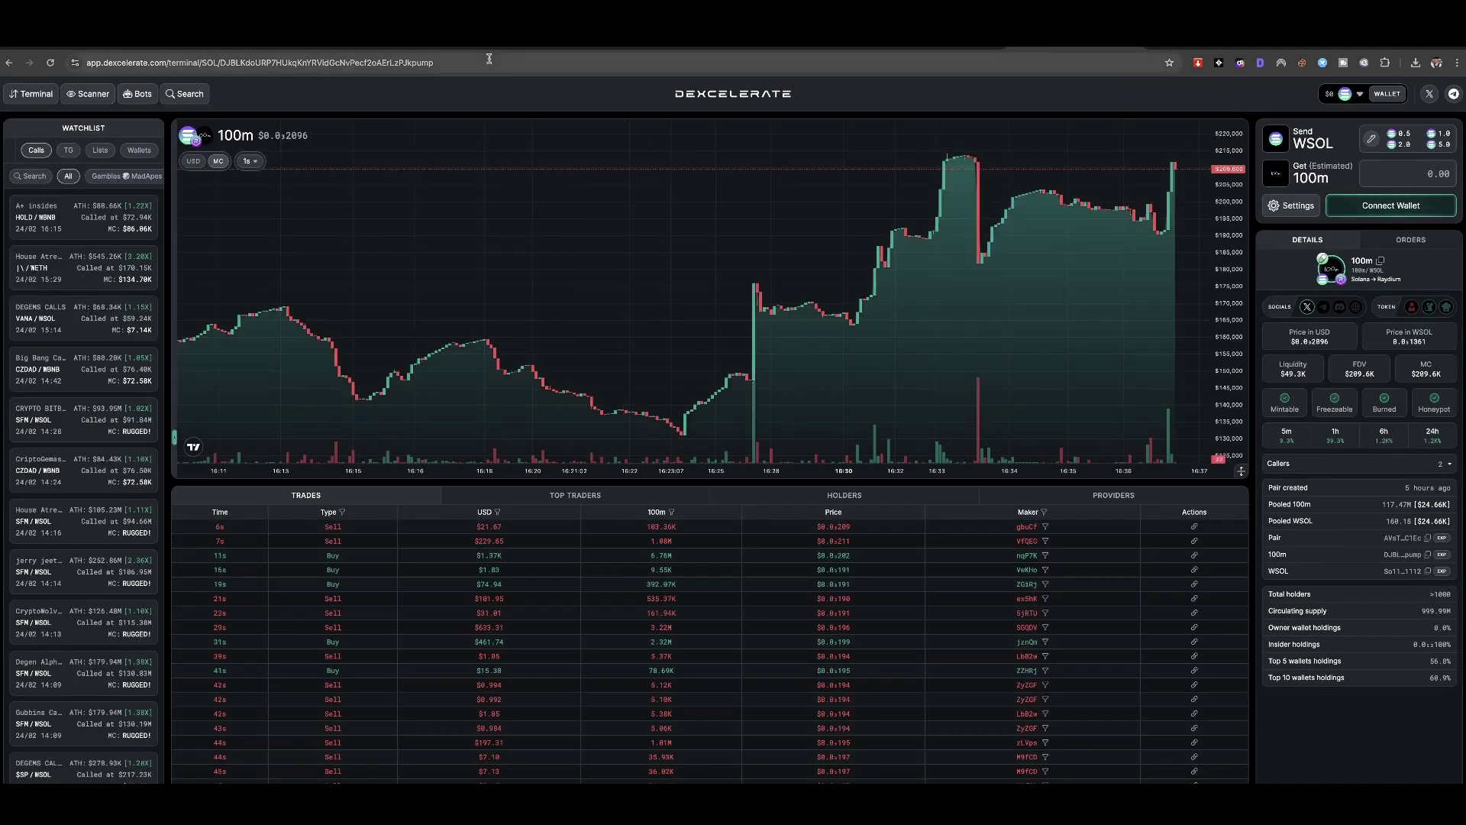
pyautogui.moveTo(435, 64); pyautogui.dragTo(217, 62)
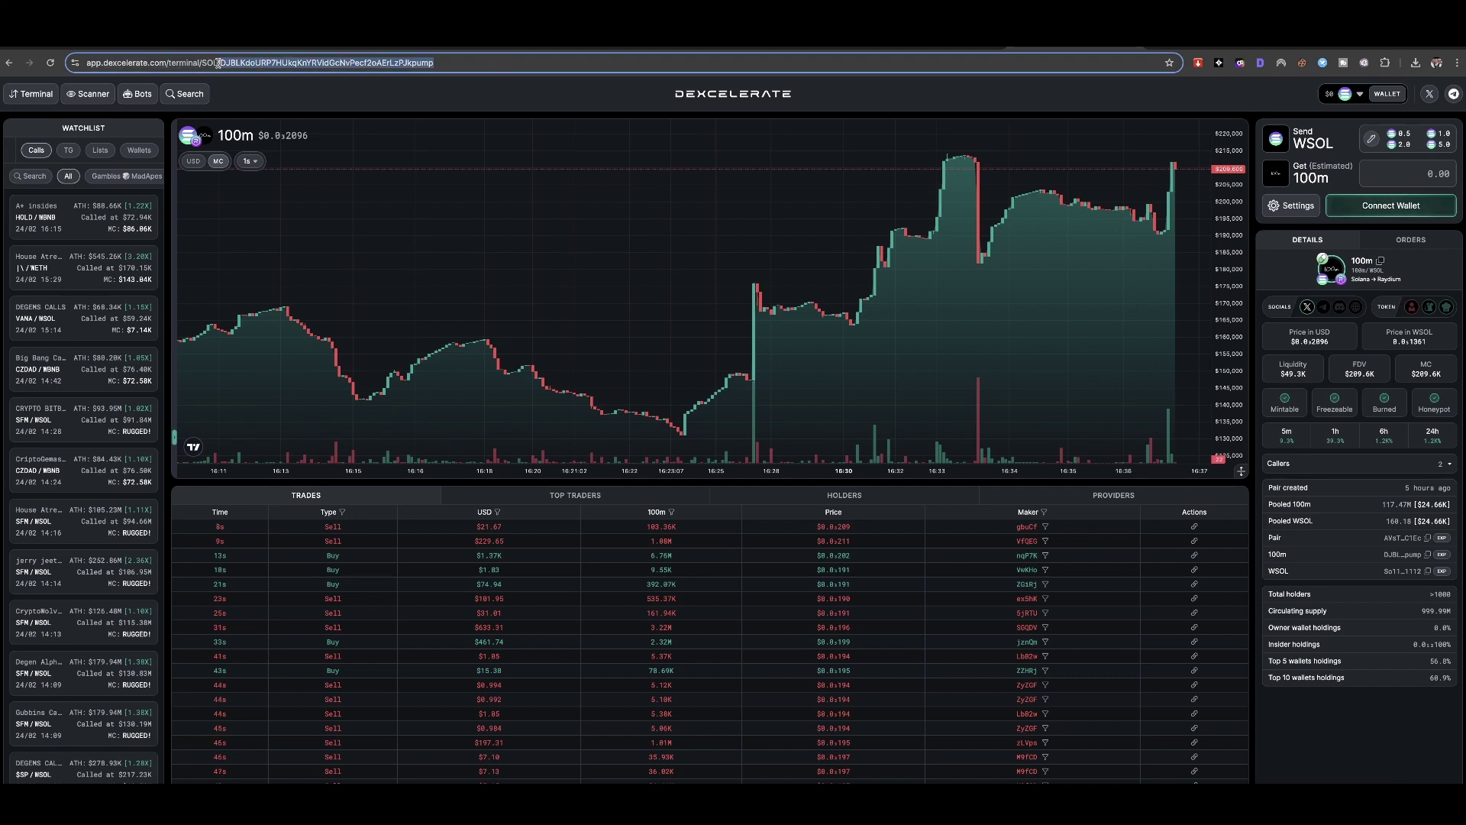
pyautogui.click(224, 63)
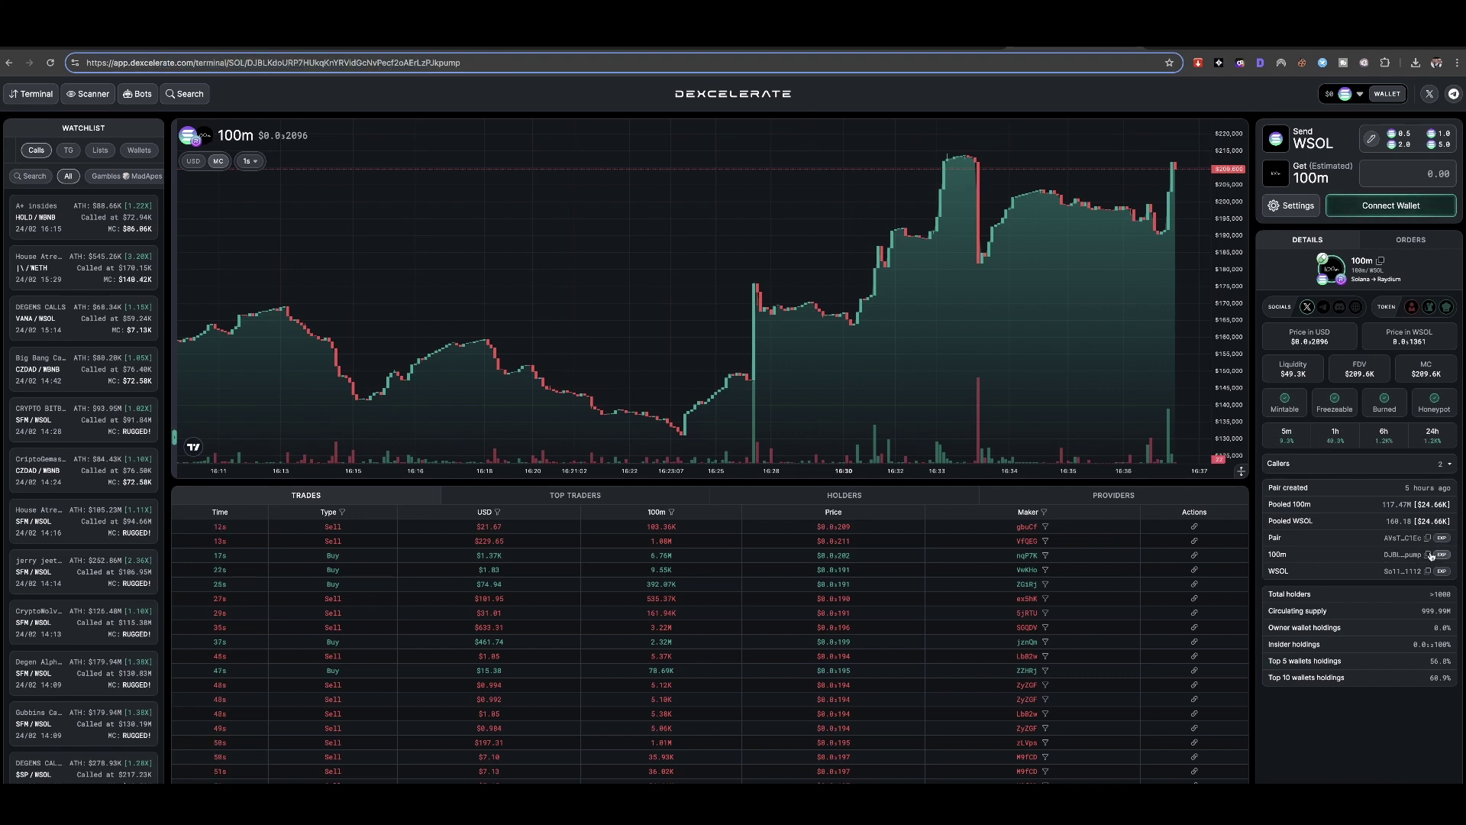
pyautogui.click(1215, 53)
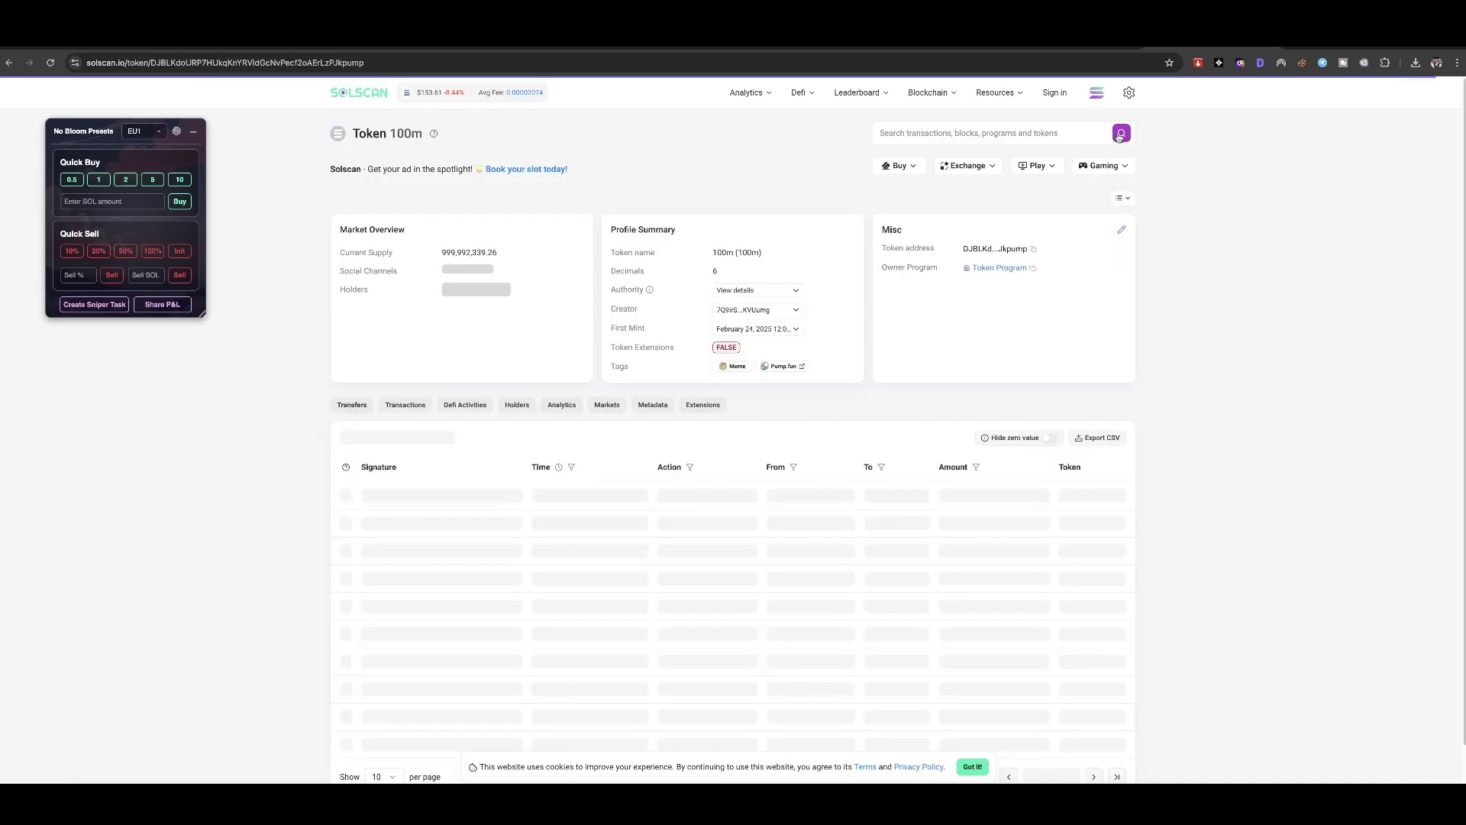
pyautogui.click(1106, 442)
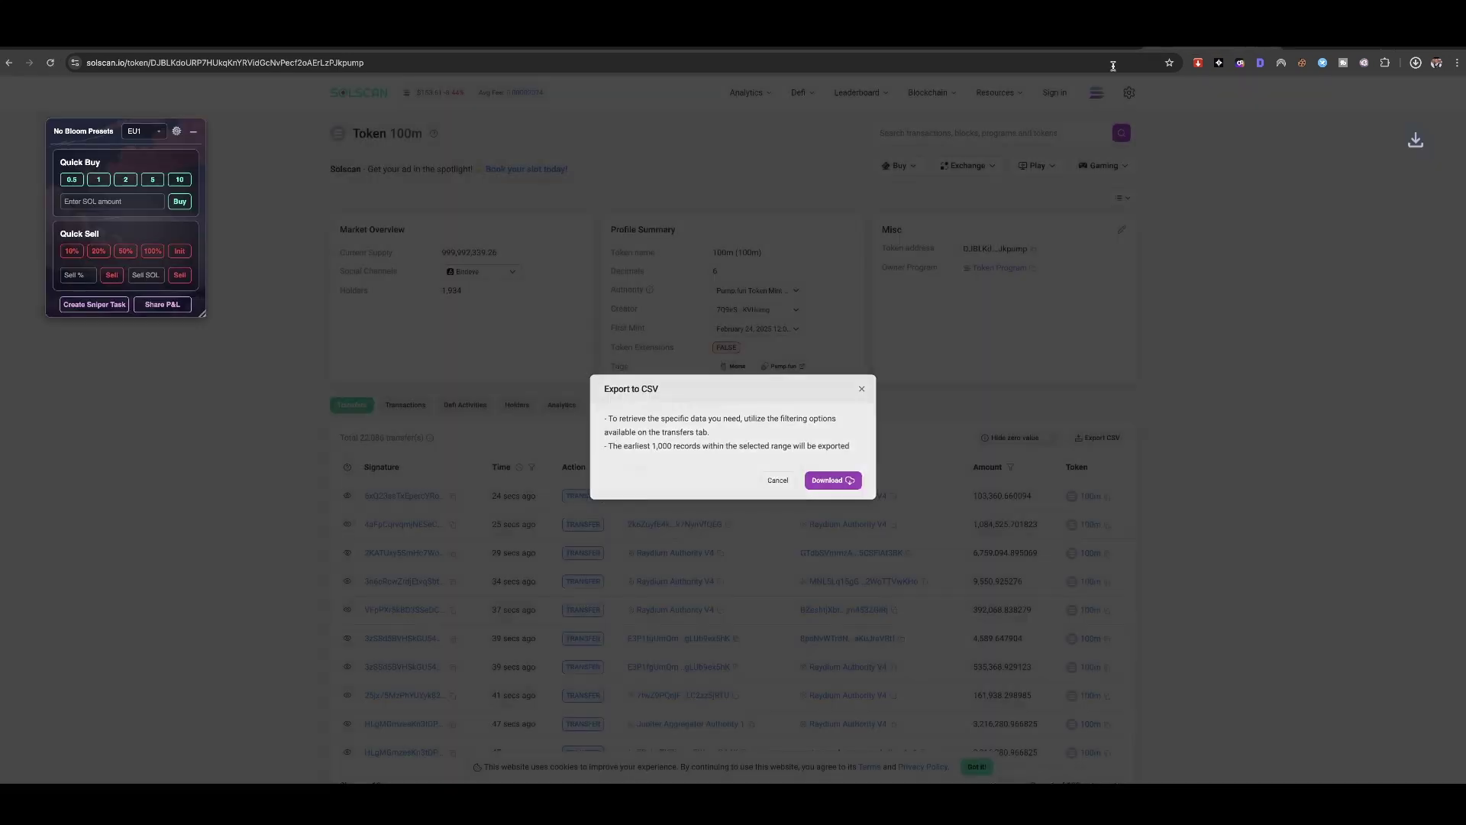
pyautogui.click(833, 480)
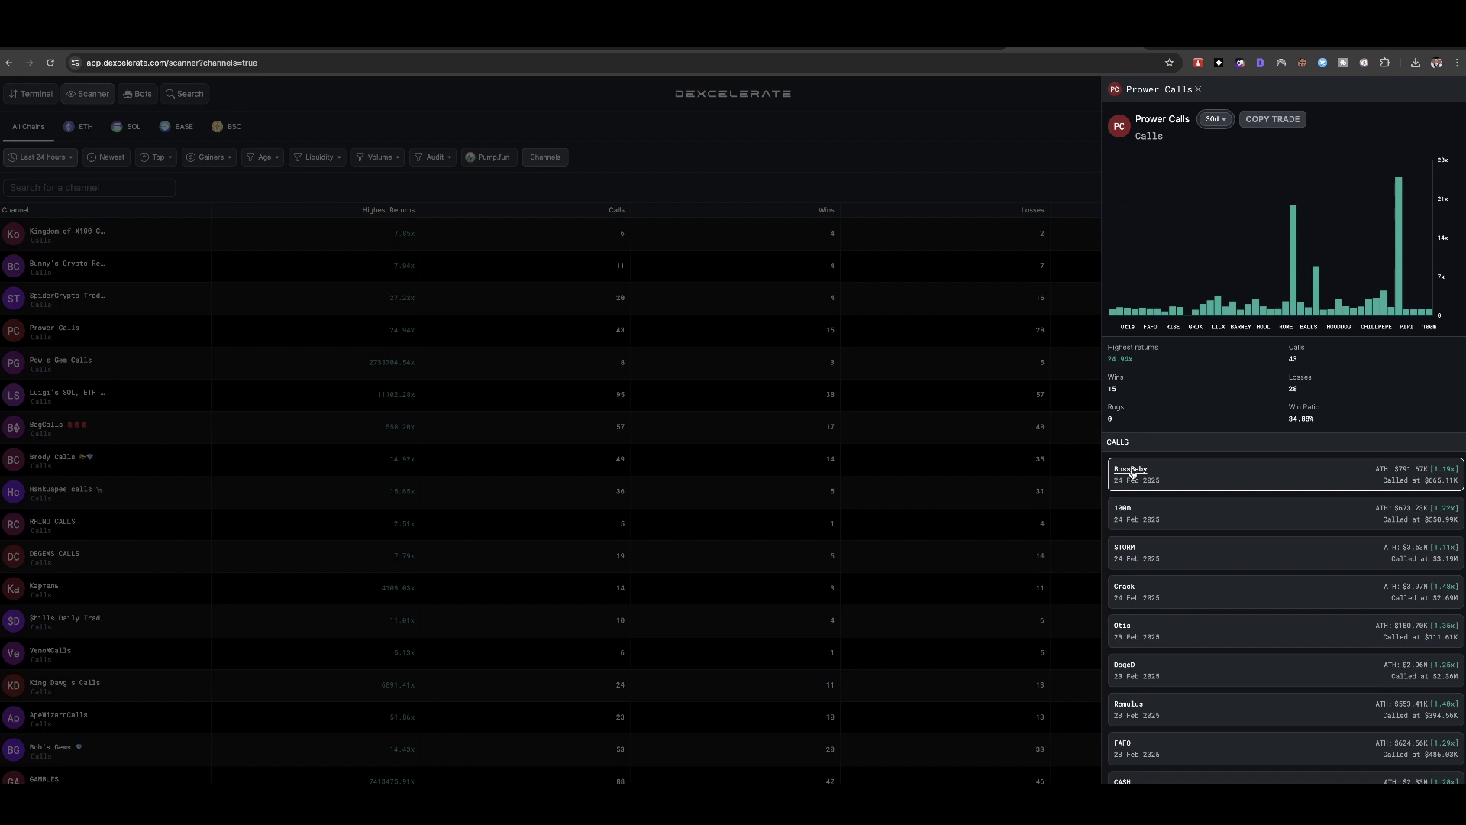
# Look up The Boss Baby token address on Solscan and download its transfers CSV.
pyautogui.click(1132, 472)
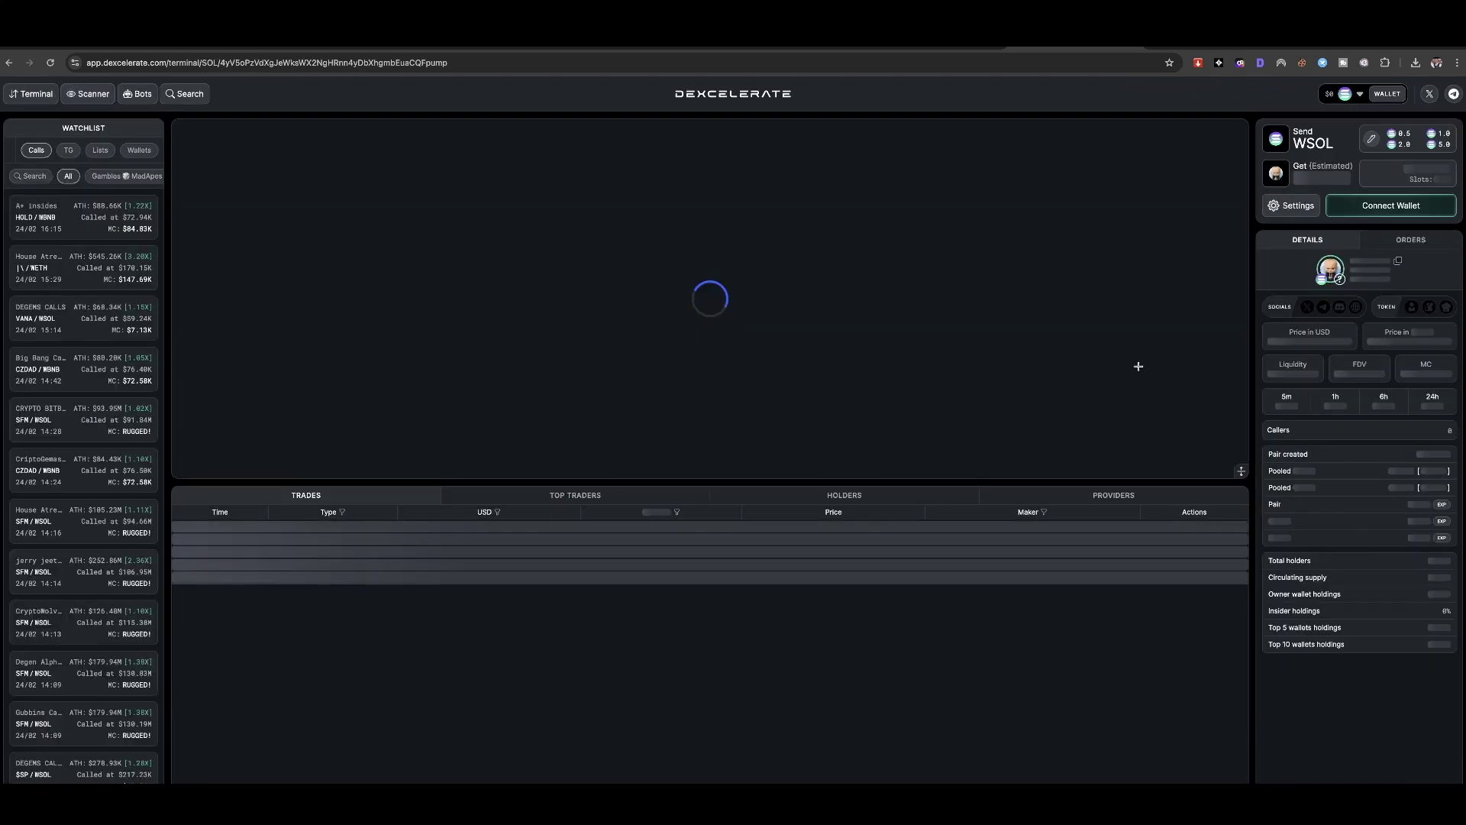
pyautogui.moveTo(448, 64); pyautogui.dragTo(221, 62)
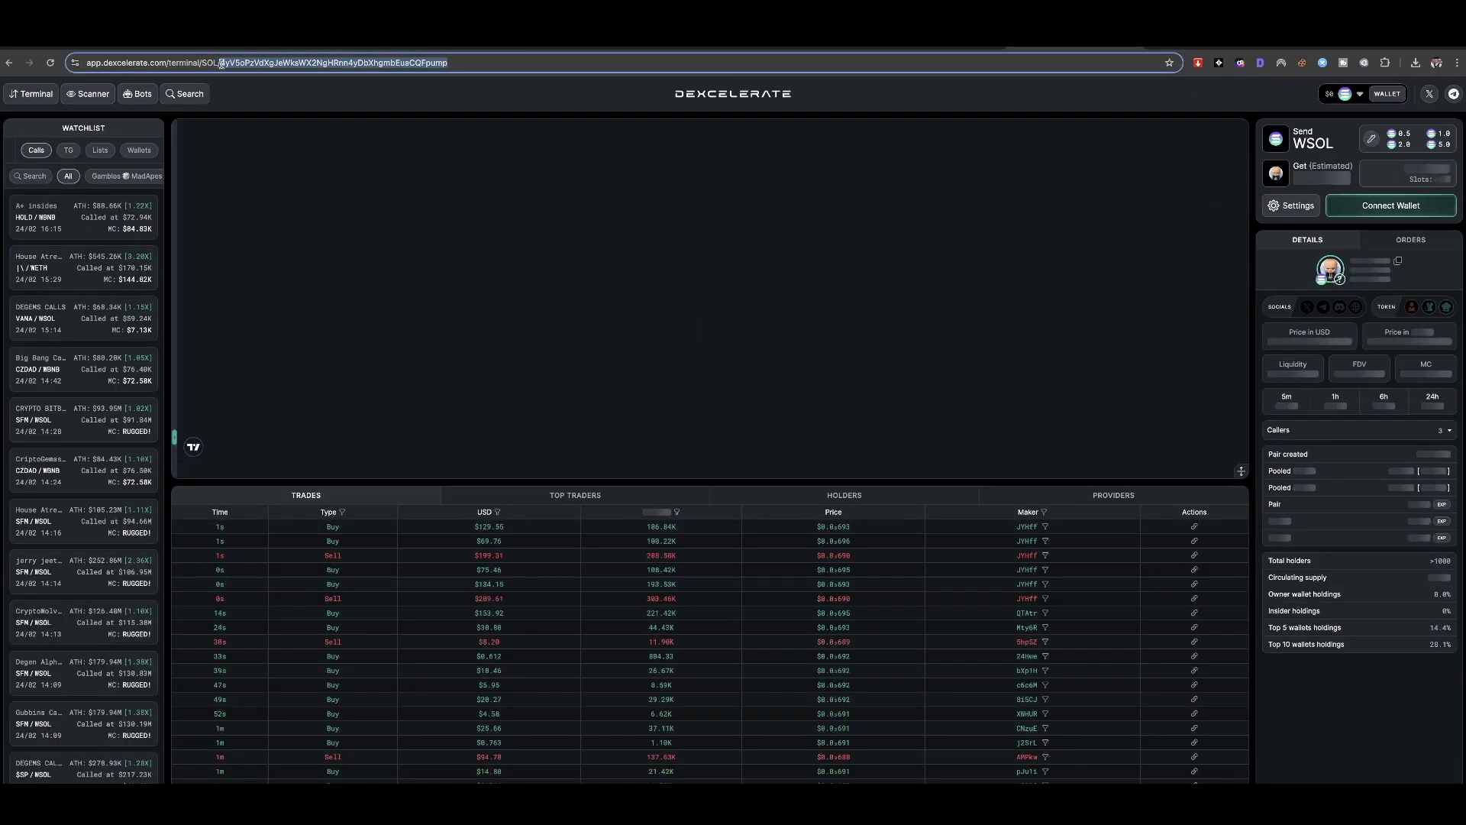
pyautogui.hotkey('ctrl', 'c')
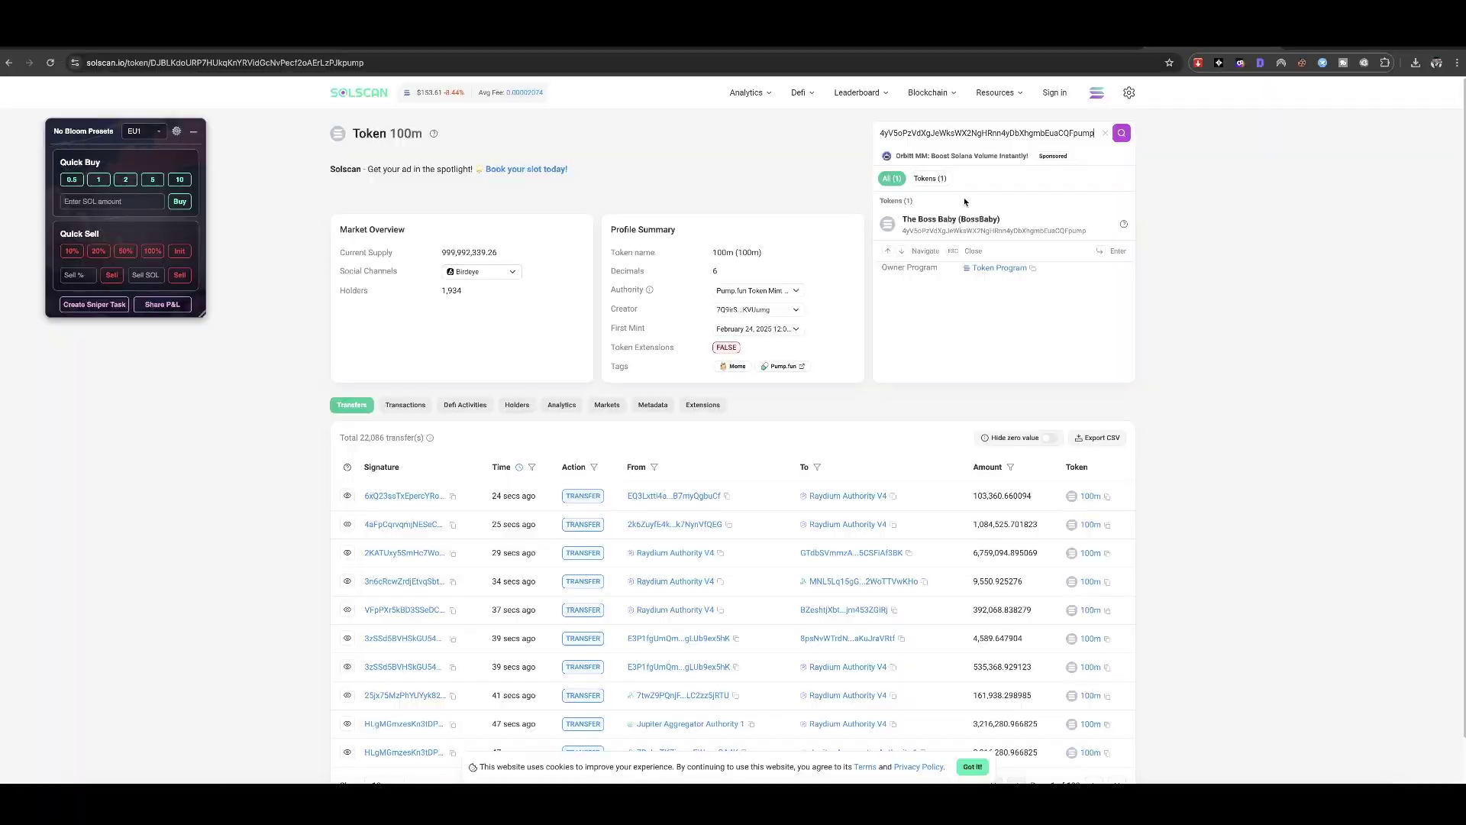
pyautogui.hotkey('ctrl', 'Tab')
pyautogui.click(956, 224)
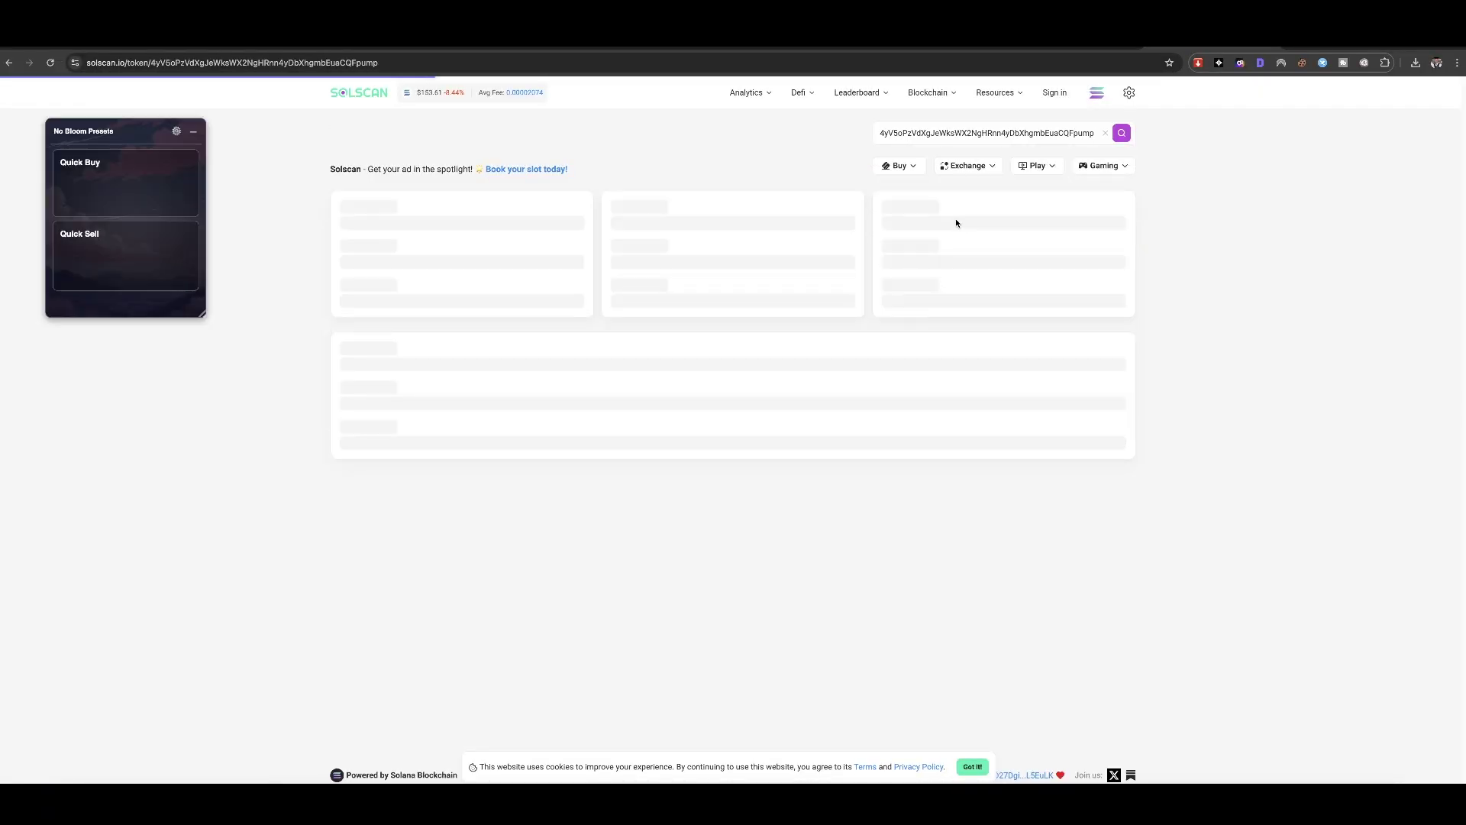
pyautogui.click(1104, 438)
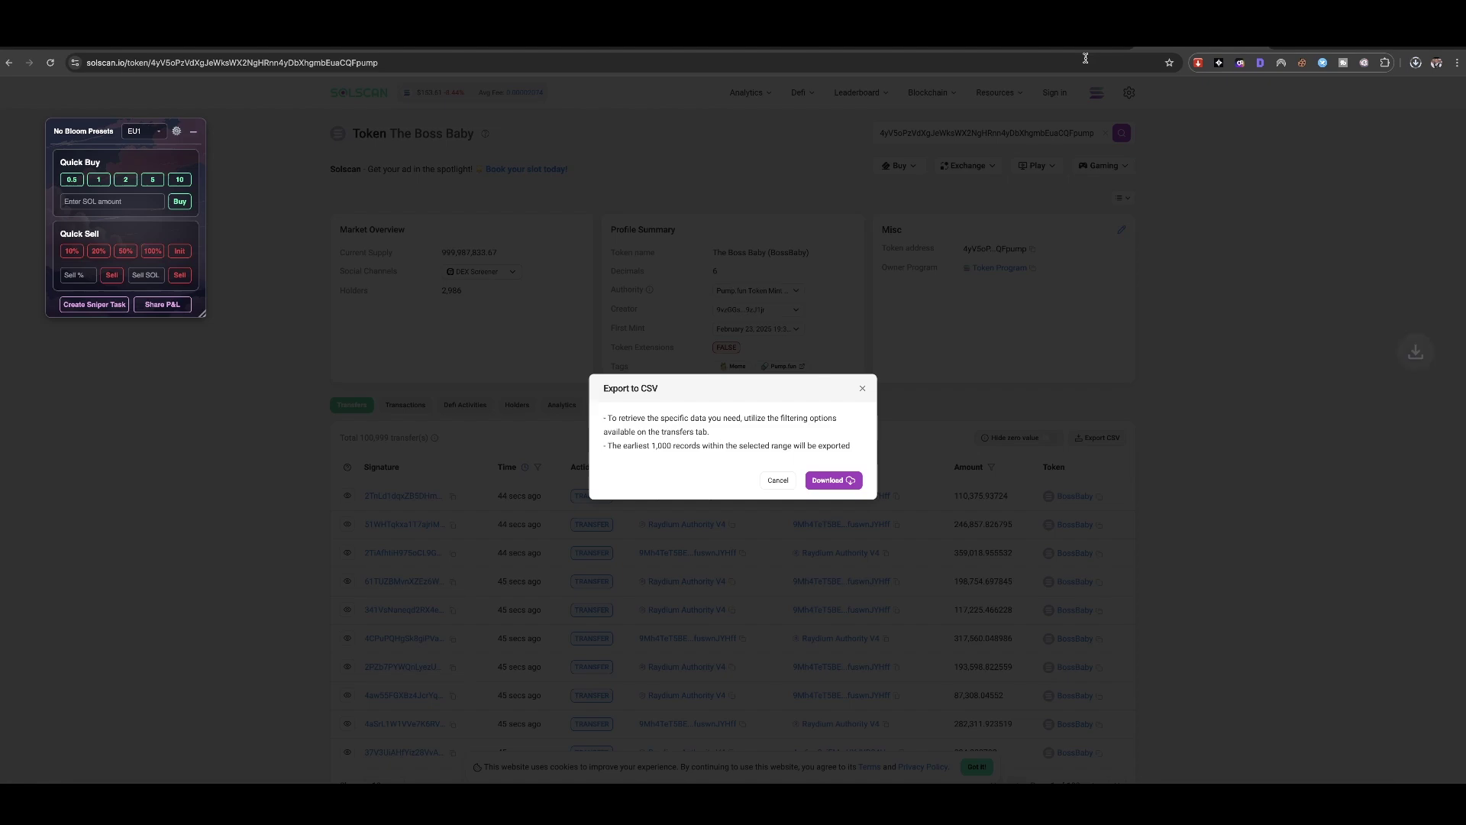
pyautogui.click(837, 482)
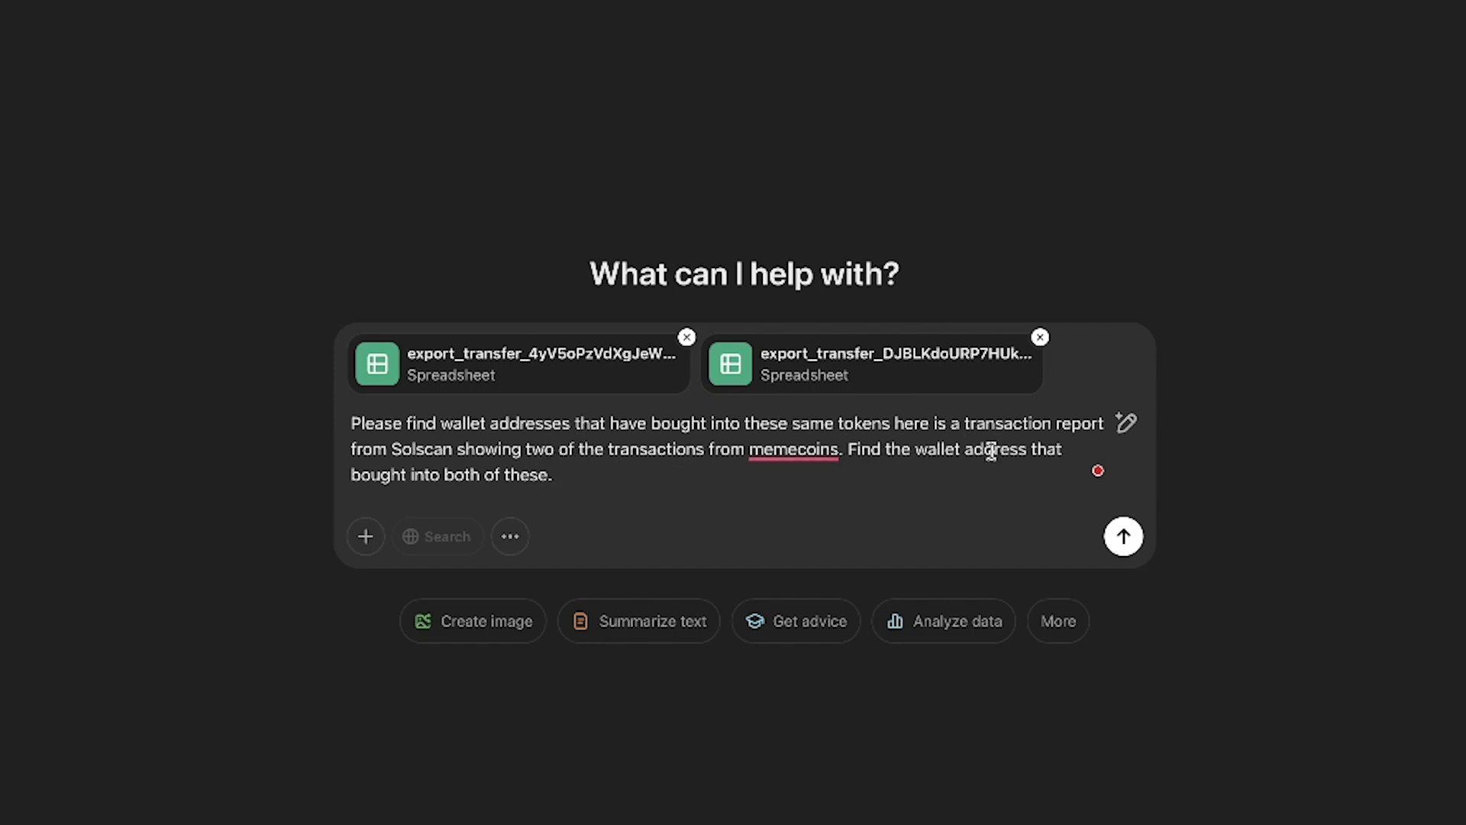
# Send the wallet-matching prompt and select the first wallet address in the reply.
pyautogui.click(1122, 538)
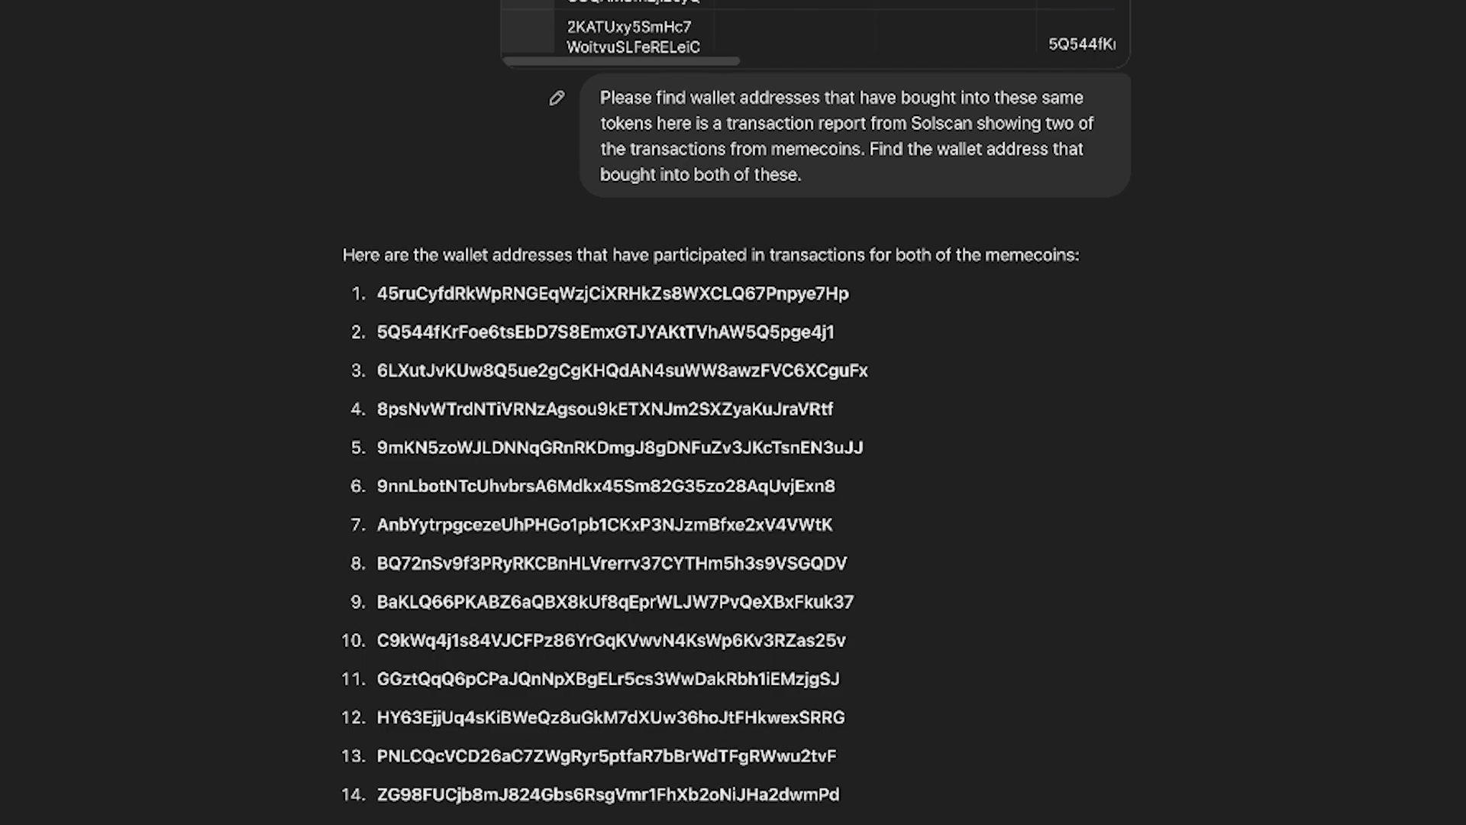
pyautogui.scroll(5, 483, 14)
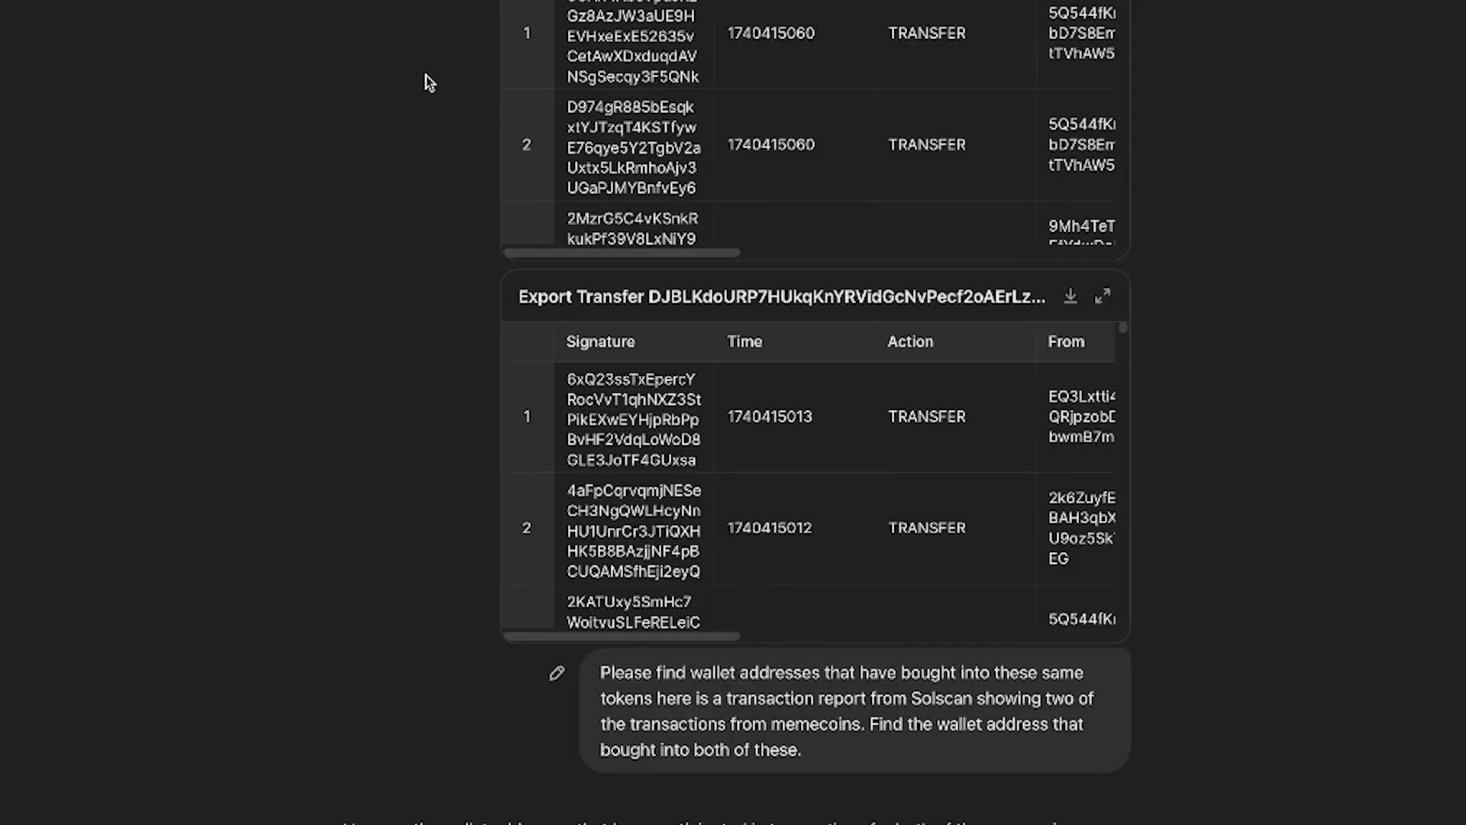
pyautogui.scroll(-4, 426, 77)
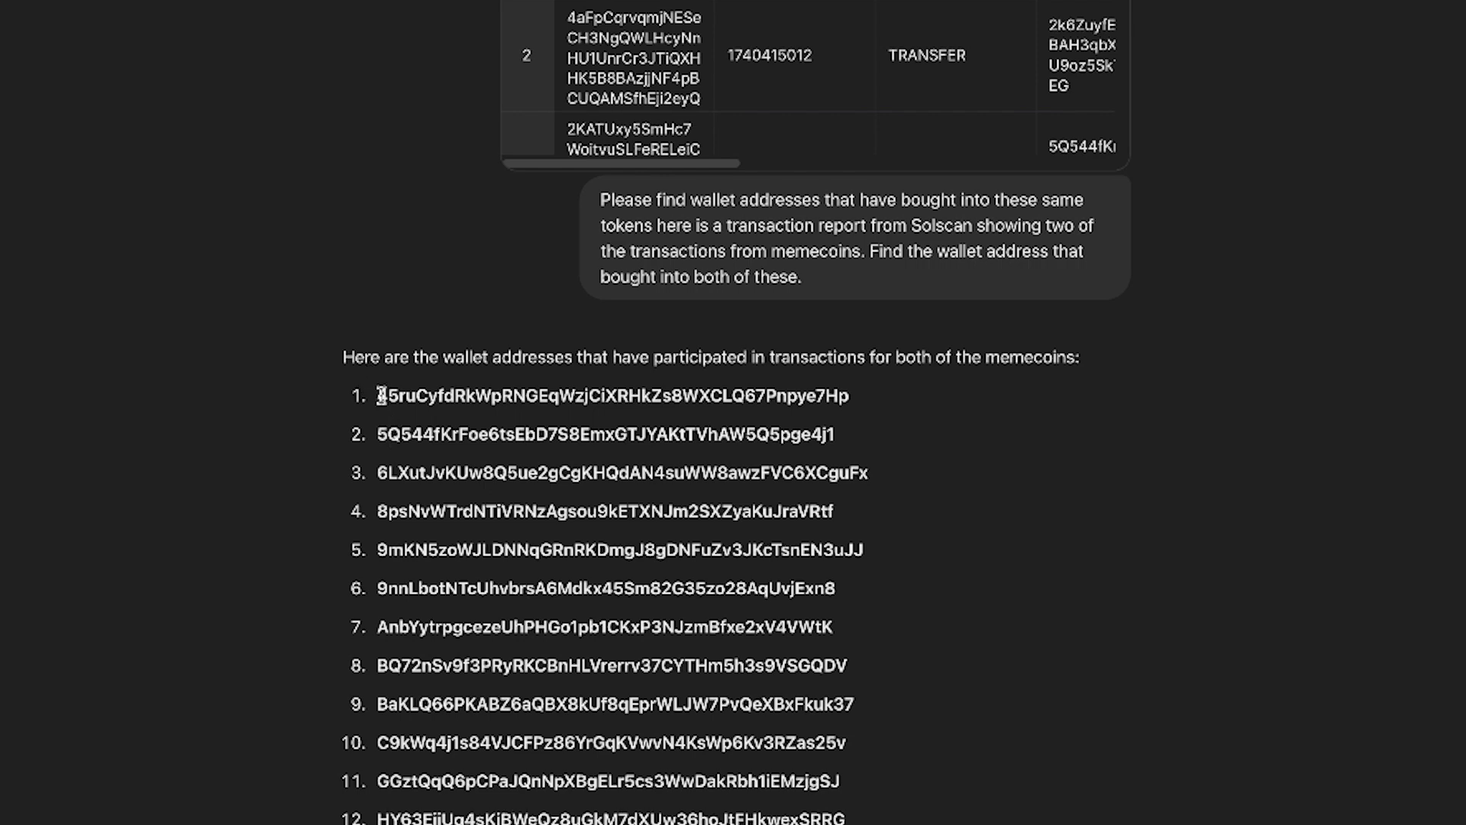
pyautogui.moveTo(382, 396); pyautogui.dragTo(861, 402)
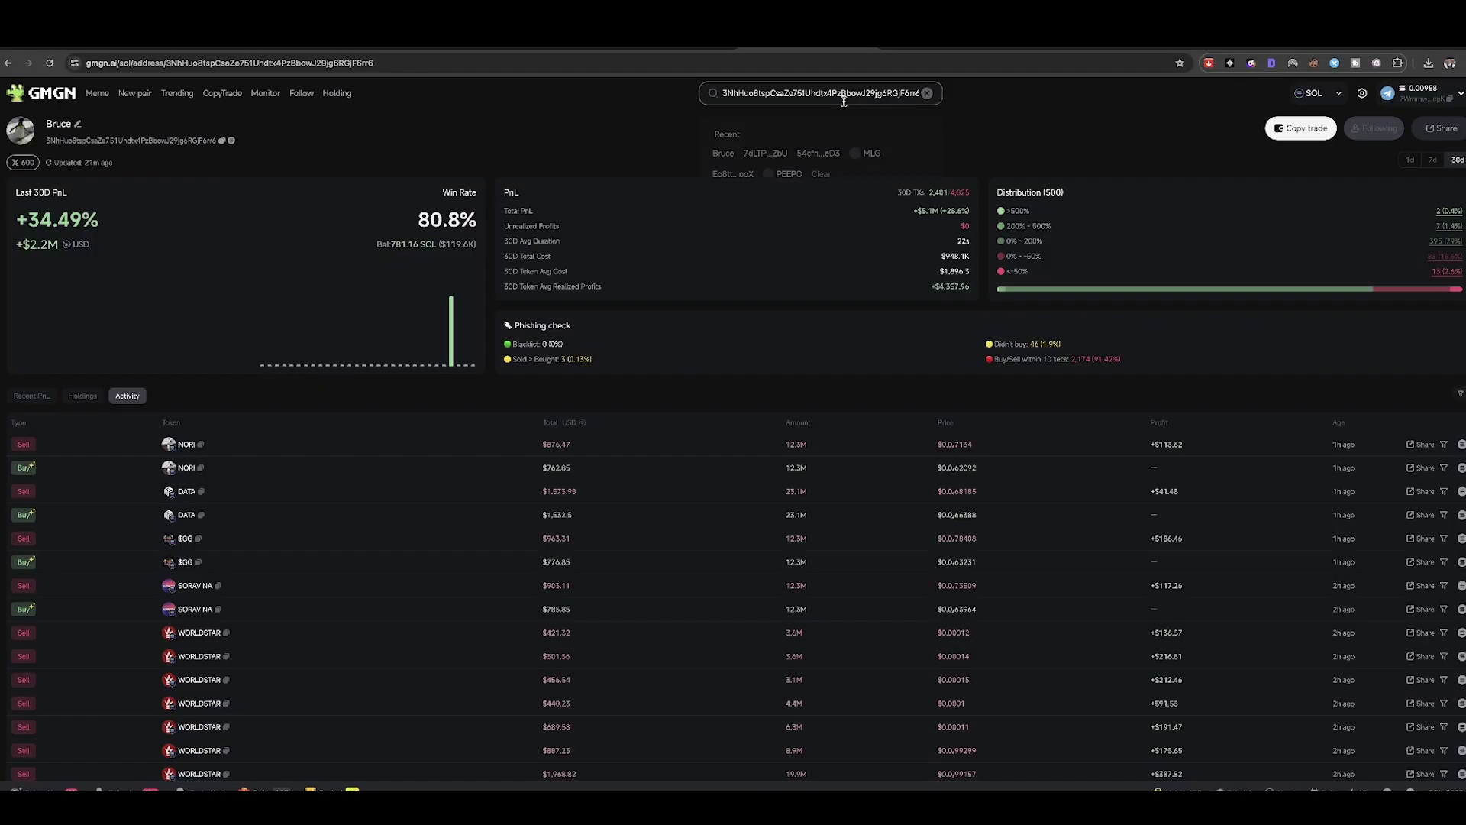
# Search GMGN for the first shared wallet and open the 45ruC…7Hp page.
pyautogui.hotkey('ctrl', 'a')
pyautogui.hotkey('ctrl', 'v')
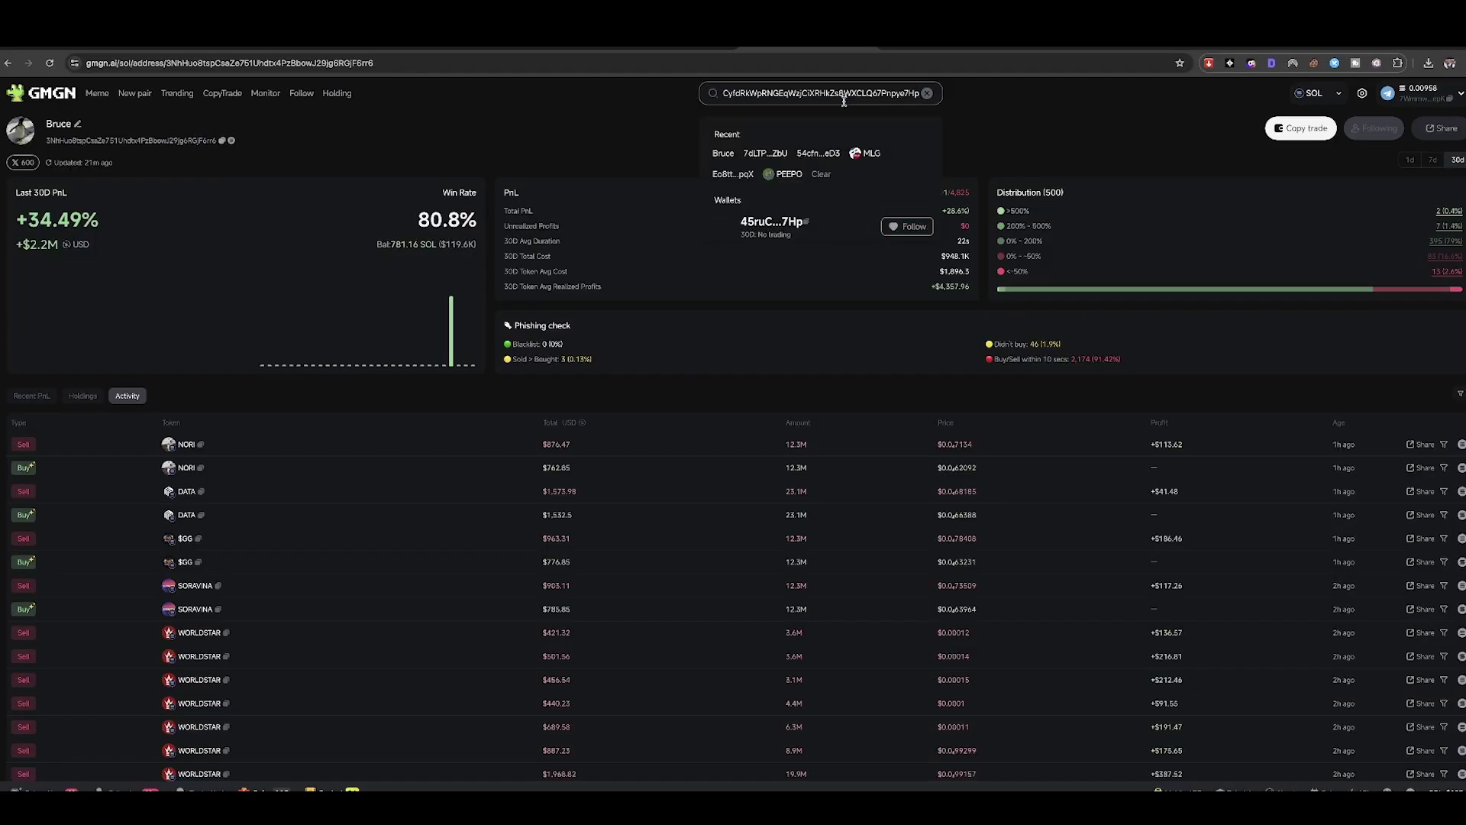
pyautogui.click(807, 227)
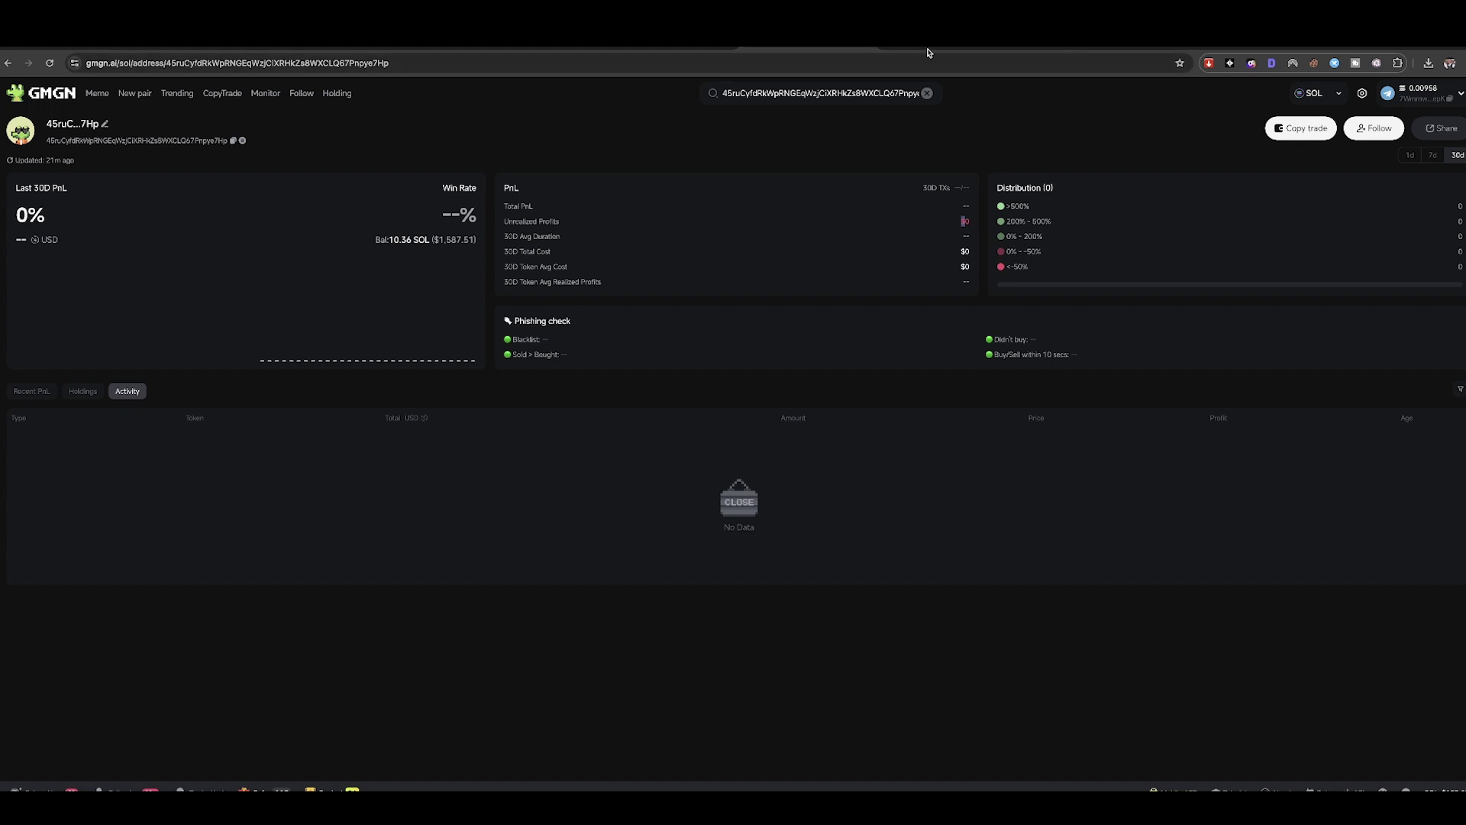
# Search GMGN for the next copied address and open the 8psNv…Rtf profile.
pyautogui.hotkey('ctrl', 'Tab')
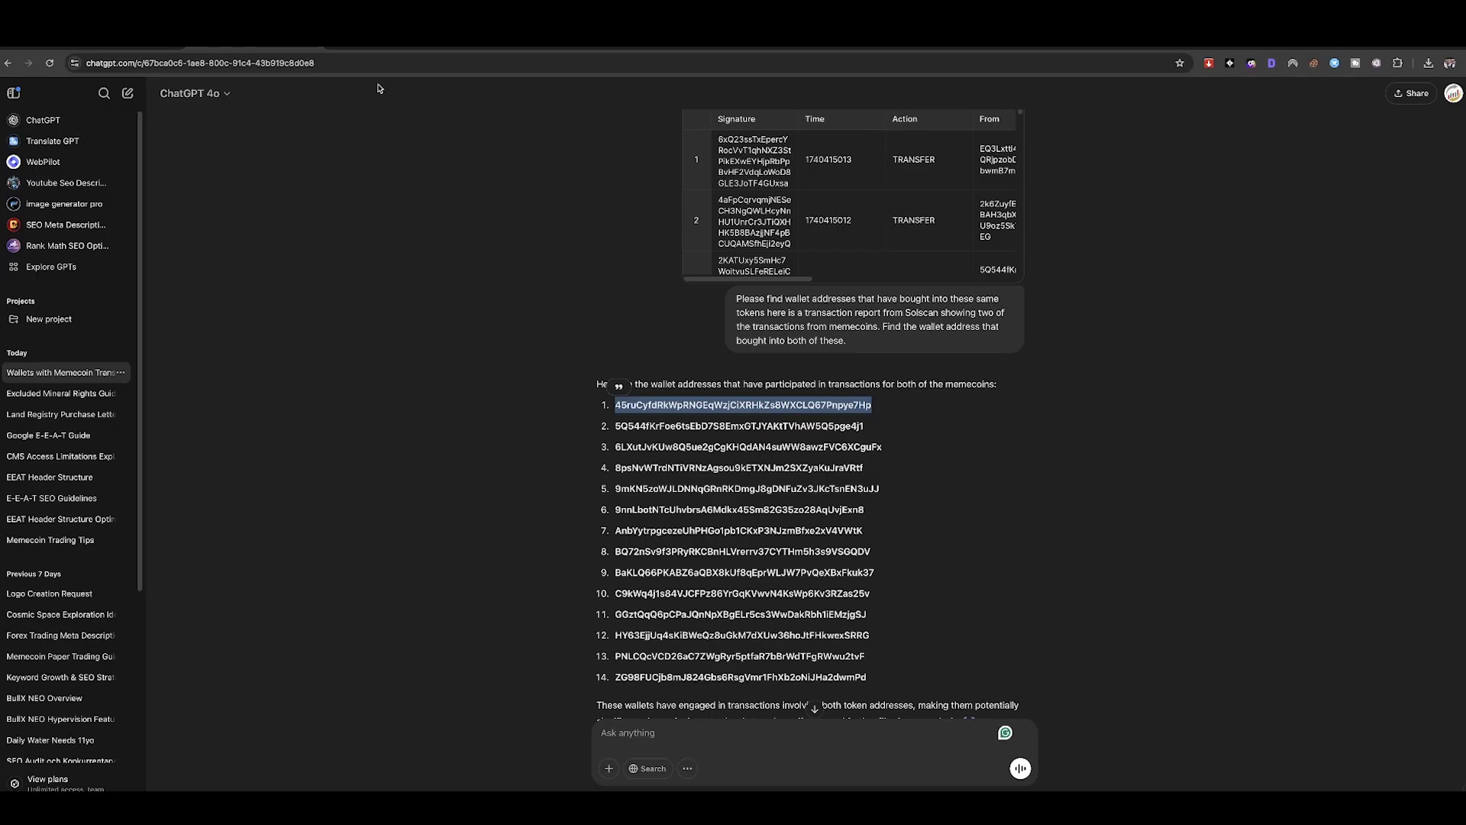
pyautogui.hotkey('ctrl', 'Tab')
pyautogui.click(769, 92)
pyautogui.hotkey('ctrl', 'v')
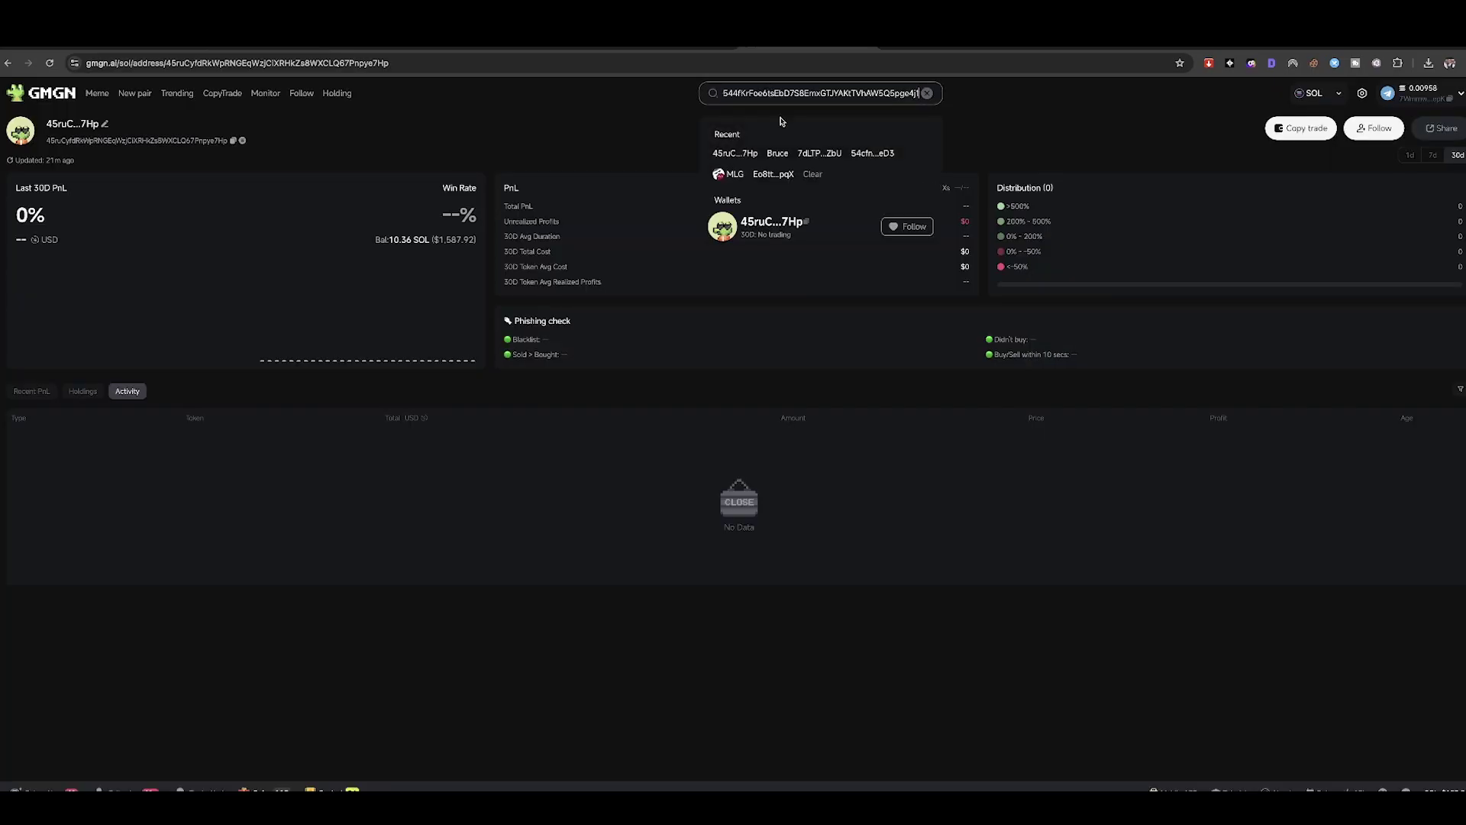
pyautogui.click(779, 221)
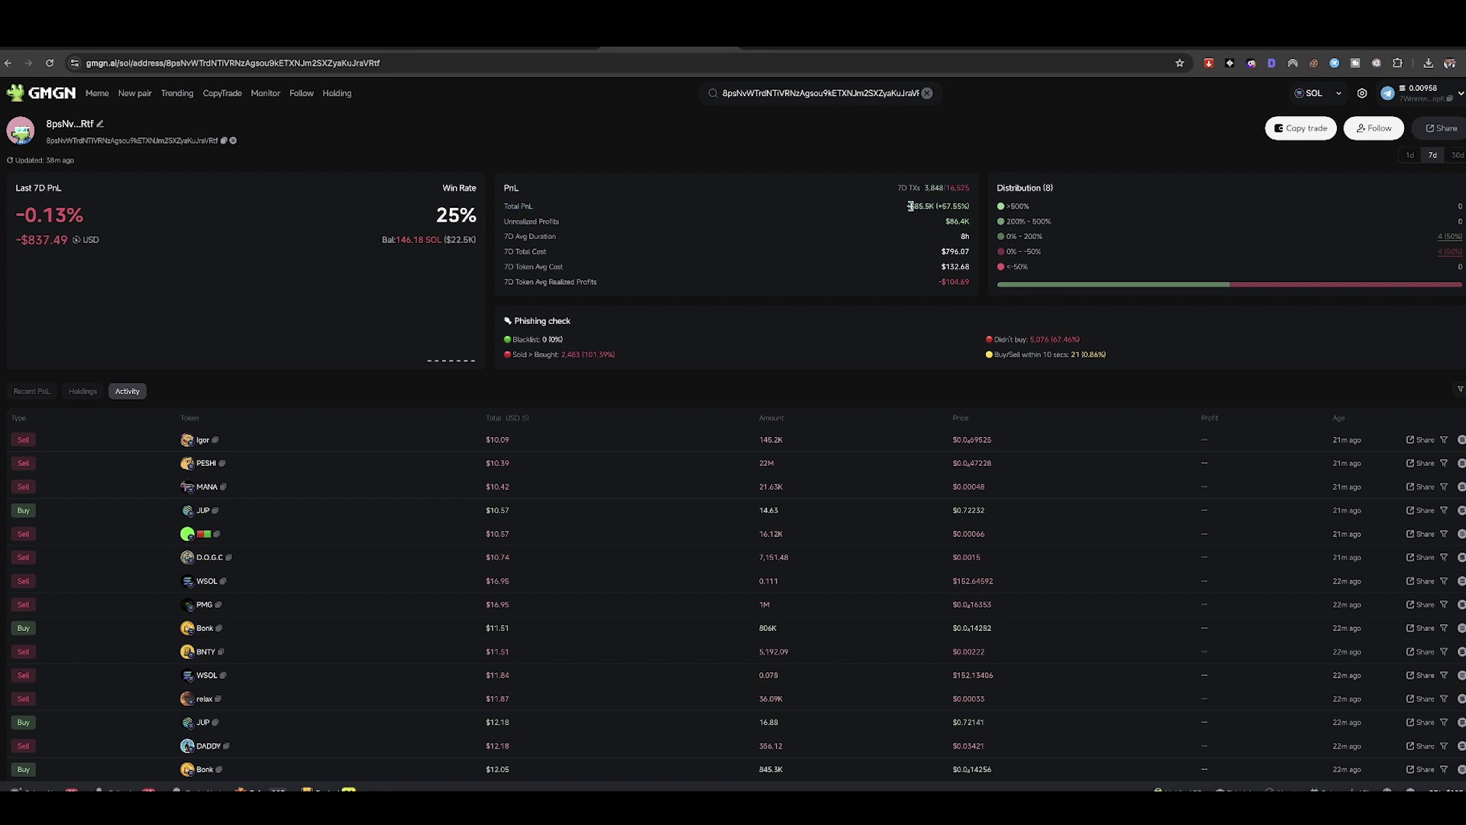
# Show the 8psNv…Rtf wallet's 30-day stats, check its 146.18 SOL balance, and follow it.
pyautogui.click(1459, 156)
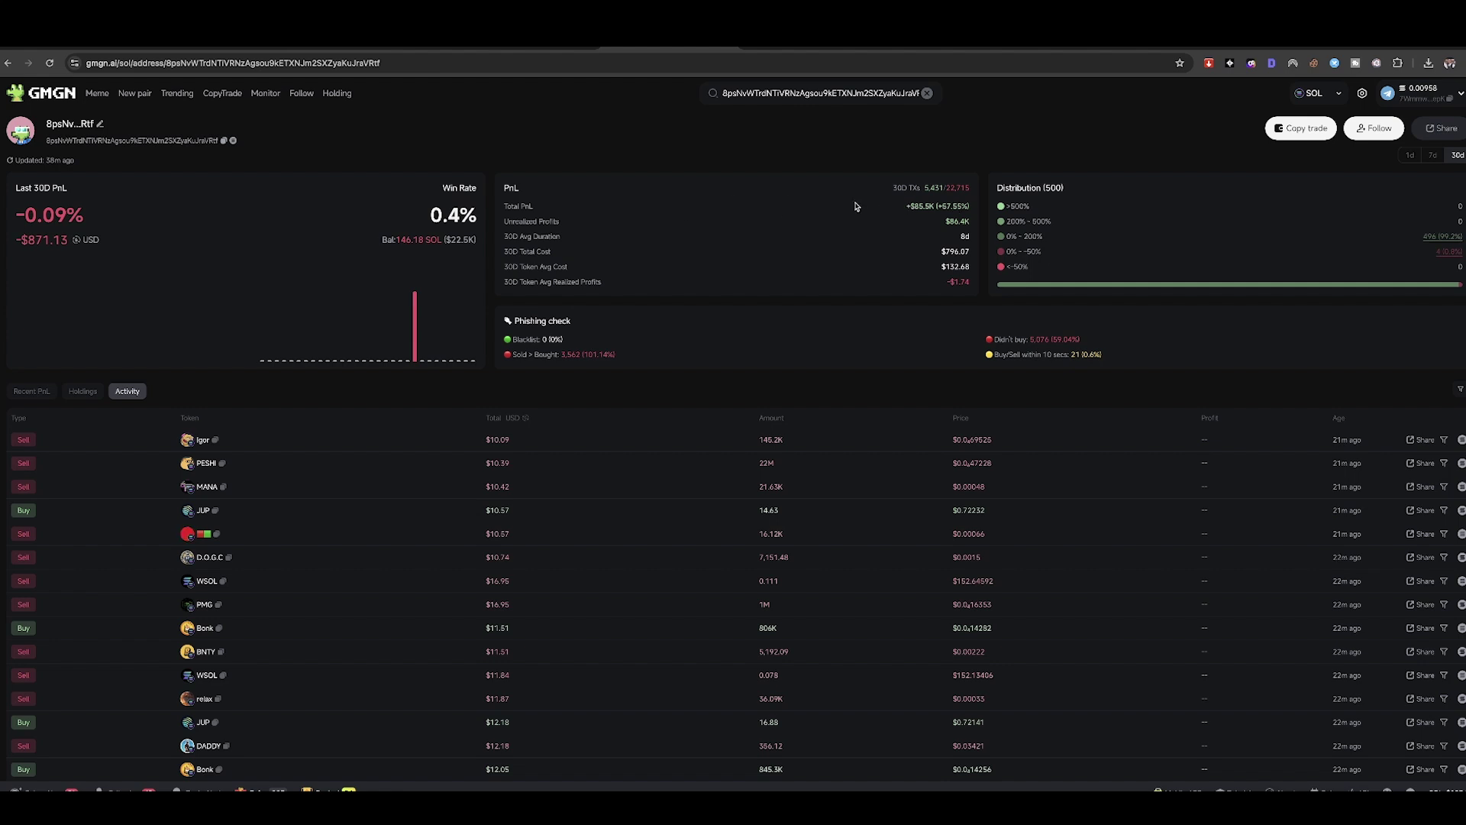
pyautogui.moveTo(387, 238); pyautogui.dragTo(434, 241)
pyautogui.click(435, 240)
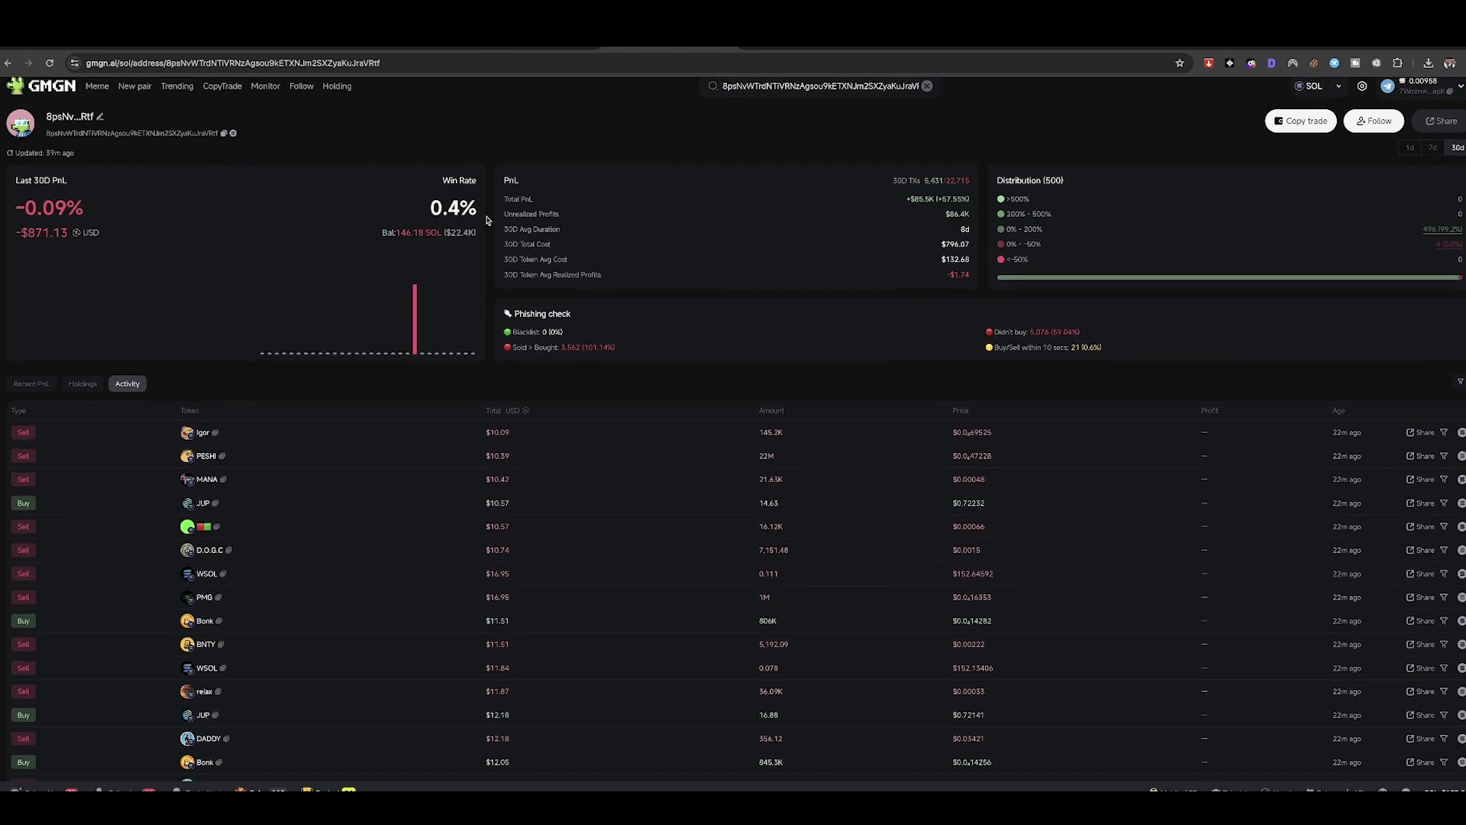
pyautogui.scroll(-2, 471, 174)
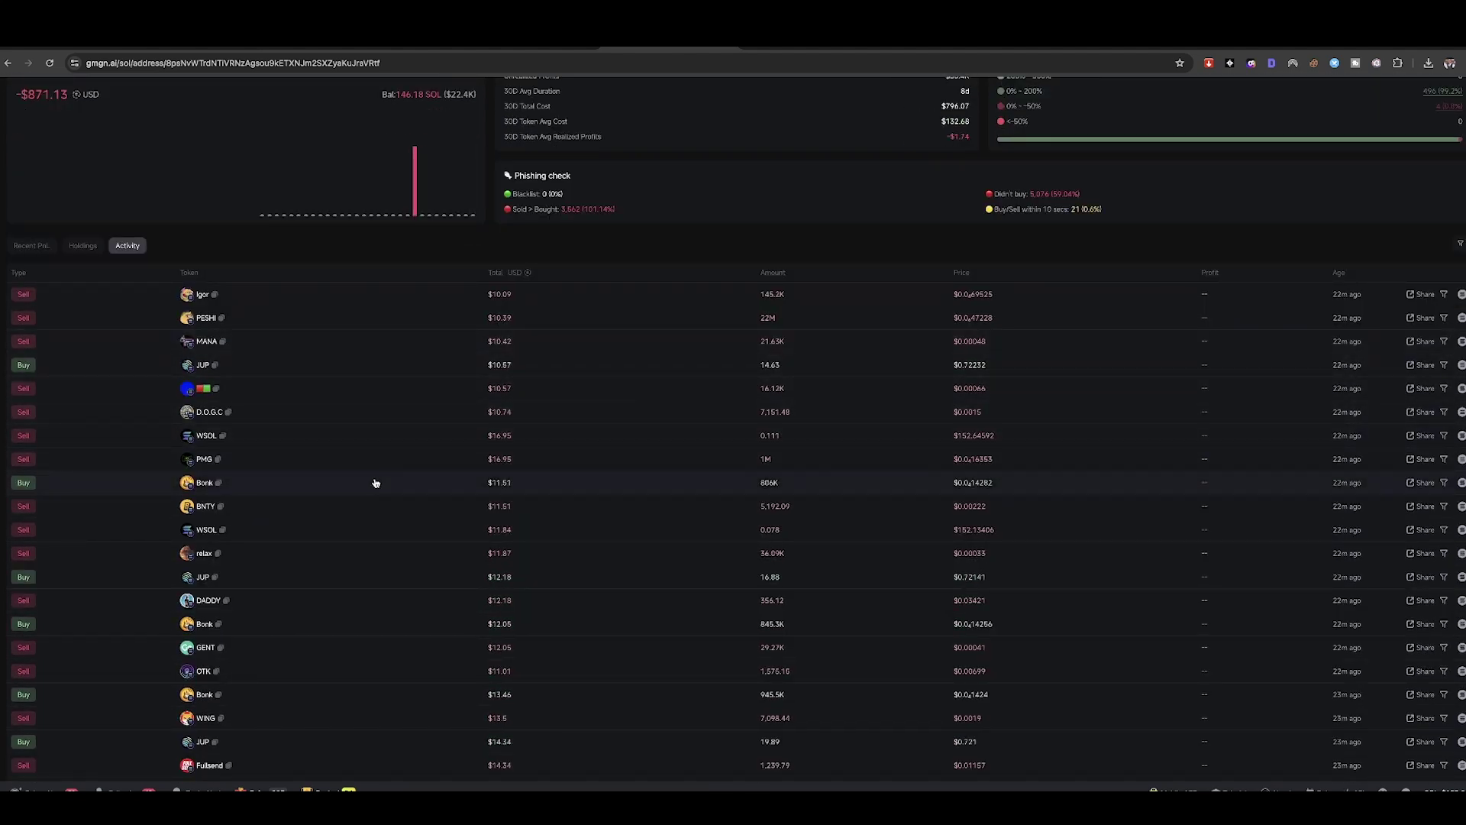
pyautogui.scroll(2, 375, 483)
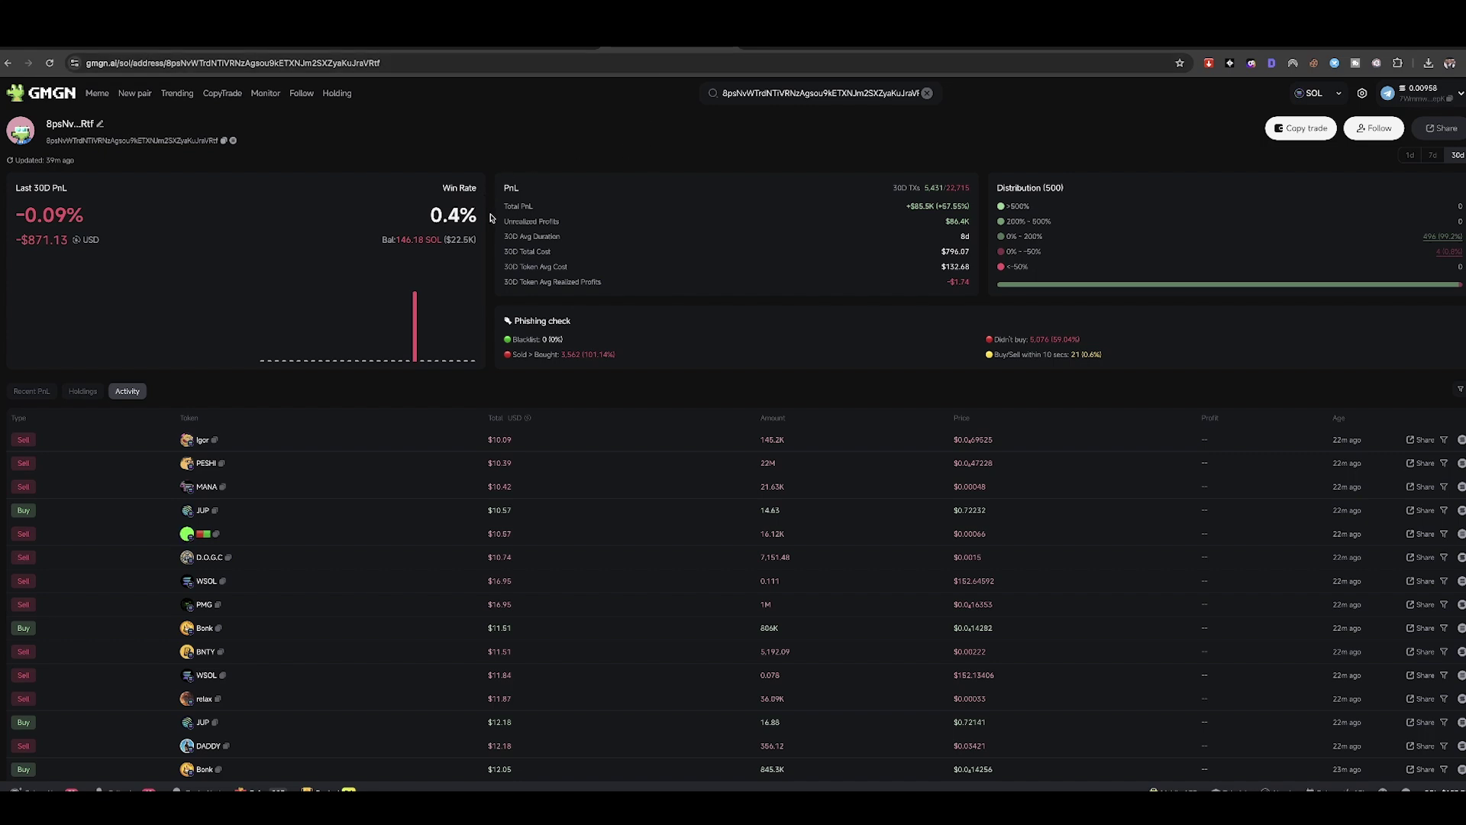
pyautogui.moveTo(396, 237); pyautogui.dragTo(424, 240)
pyautogui.moveTo(870, 195); pyautogui.dragTo(968, 187)
pyautogui.click(927, 205)
pyautogui.click(1374, 128)
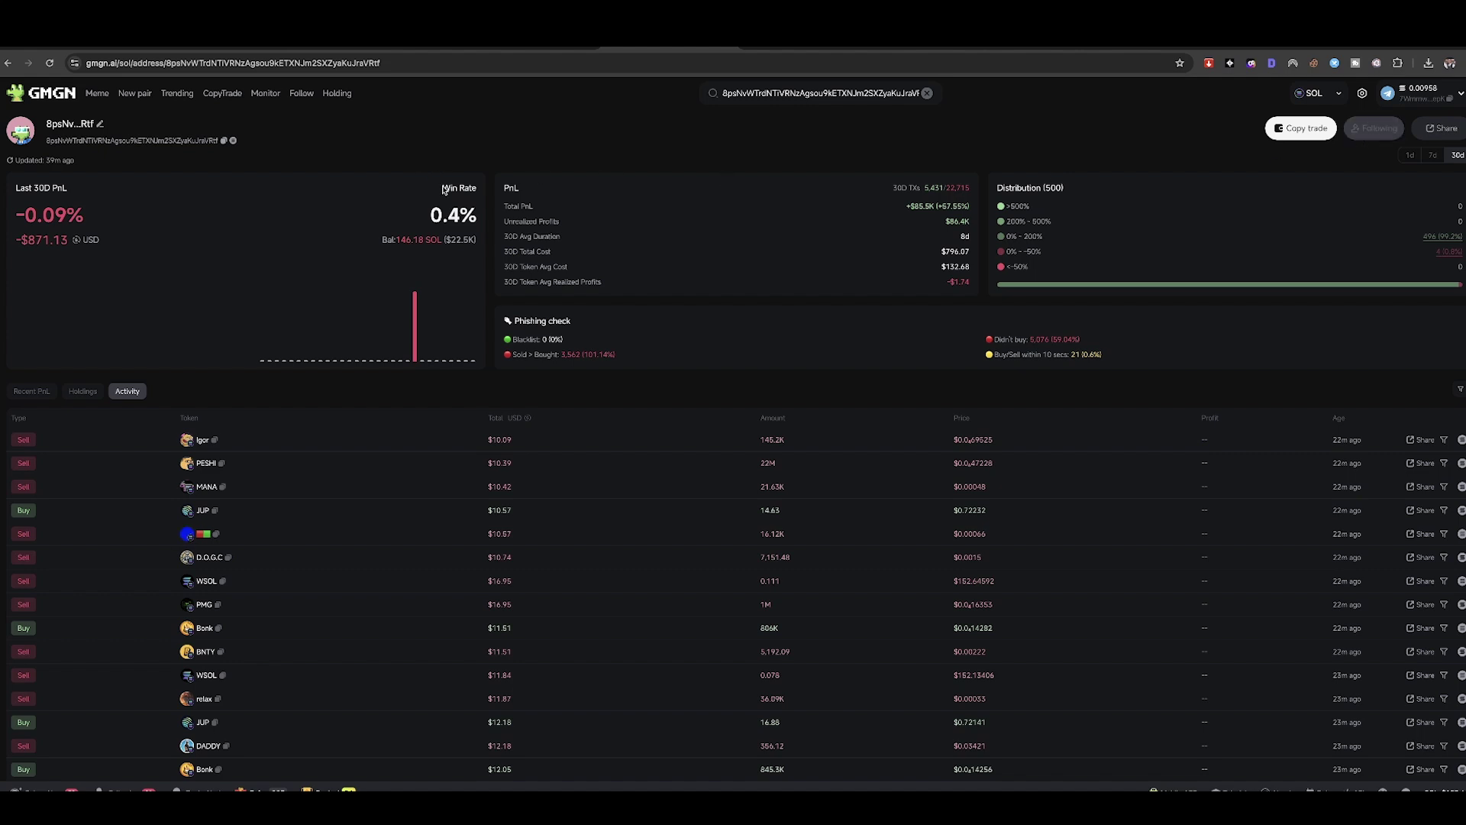